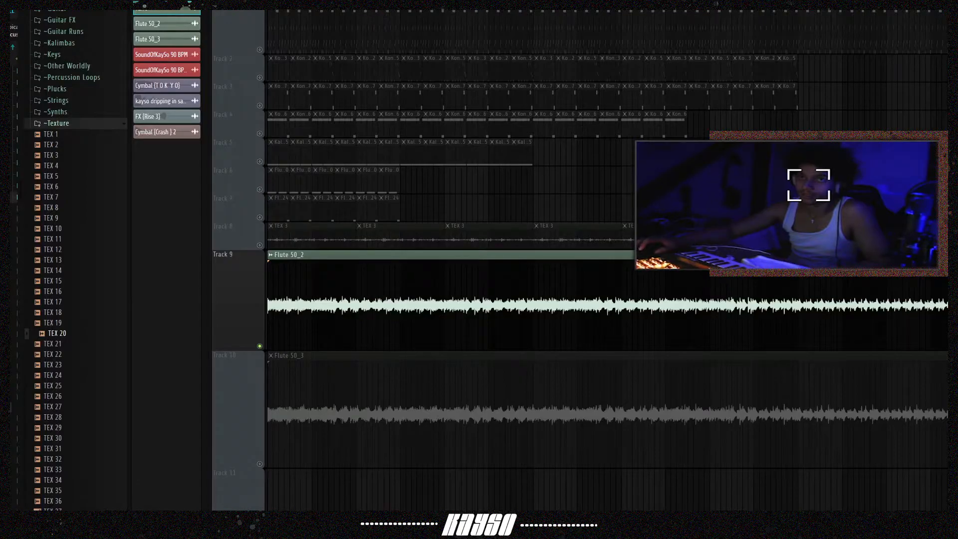
Step: Play back the soloed Flute 50_2 audio track in the playlist and stop it
{"action": "scroll", "coordinate": [608, 280], "scroll_direction": "up", "scroll_amount": 3}
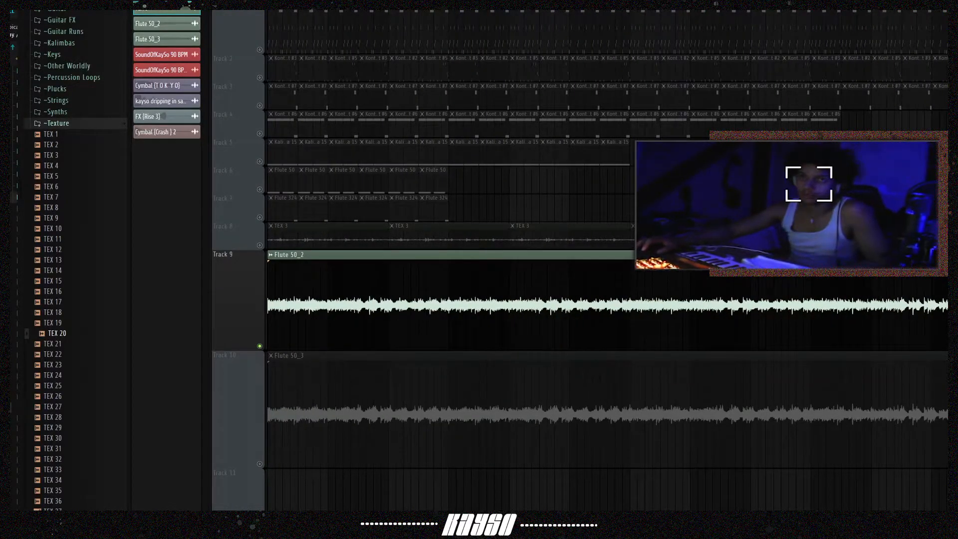
{"action": "key", "text": "space"}
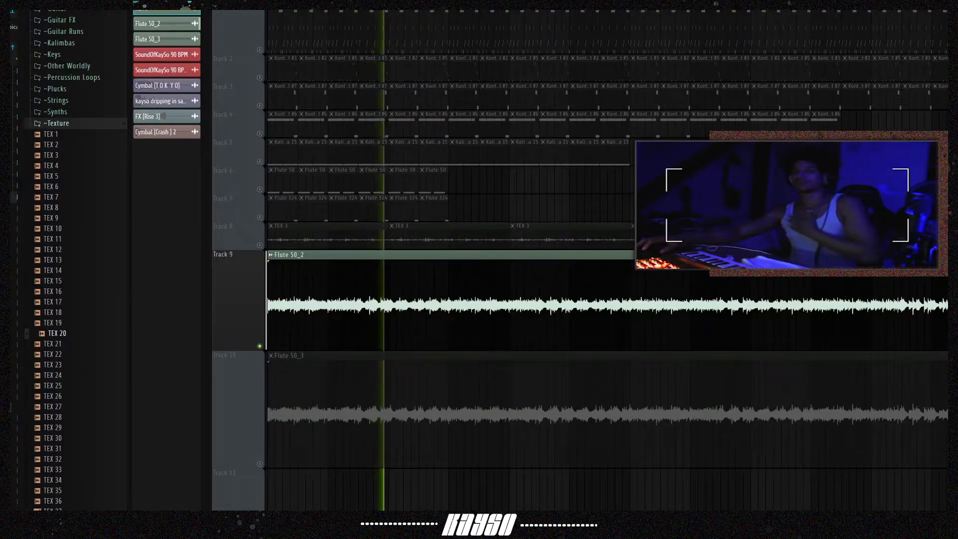
{"action": "key", "text": "space"}
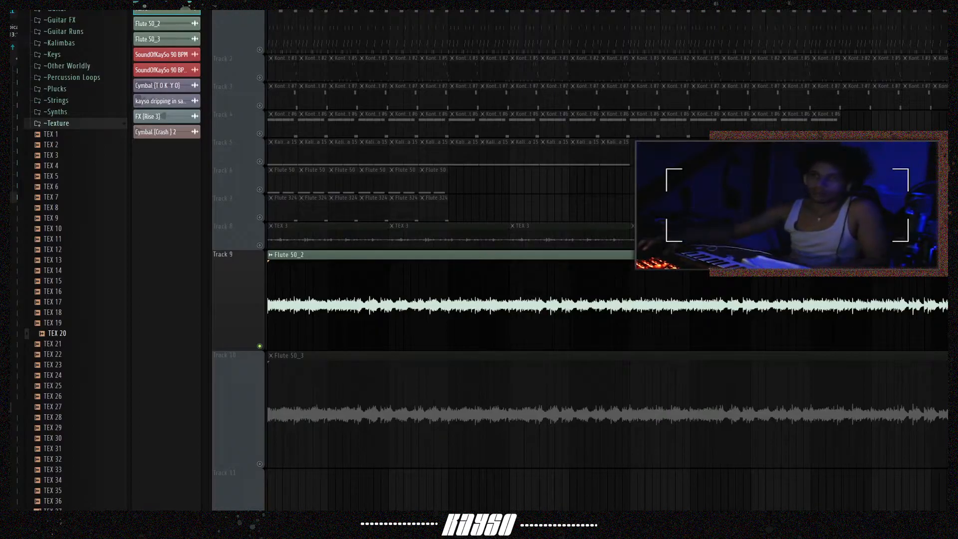
Step: Solo the topmost playlist track and open the Kontakt #4 pattern's notes in the piano roll
{"action": "scroll", "coordinate": [310, 305], "scroll_direction": "up", "scroll_amount": 4}
{"action": "right_click", "coordinate": [259, 50]}
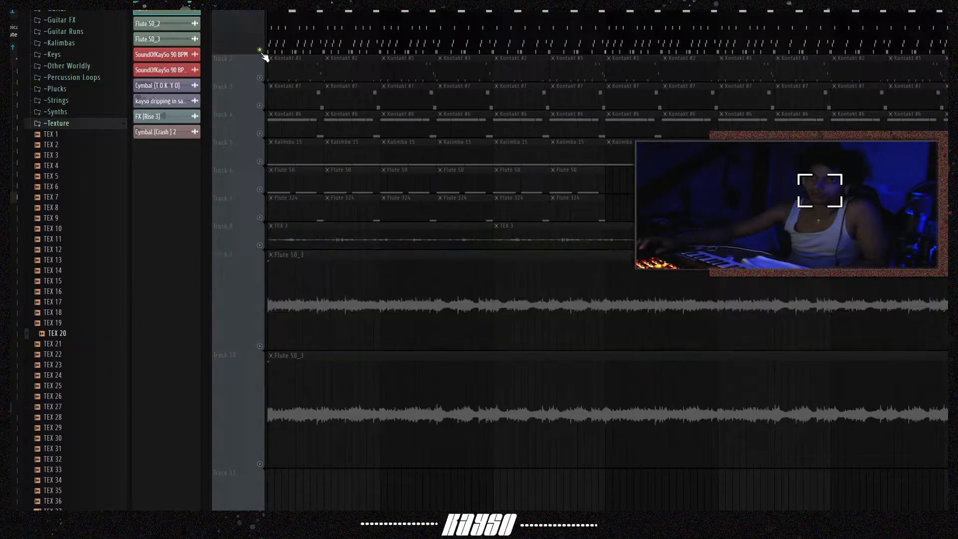
{"action": "key", "text": "F6"}
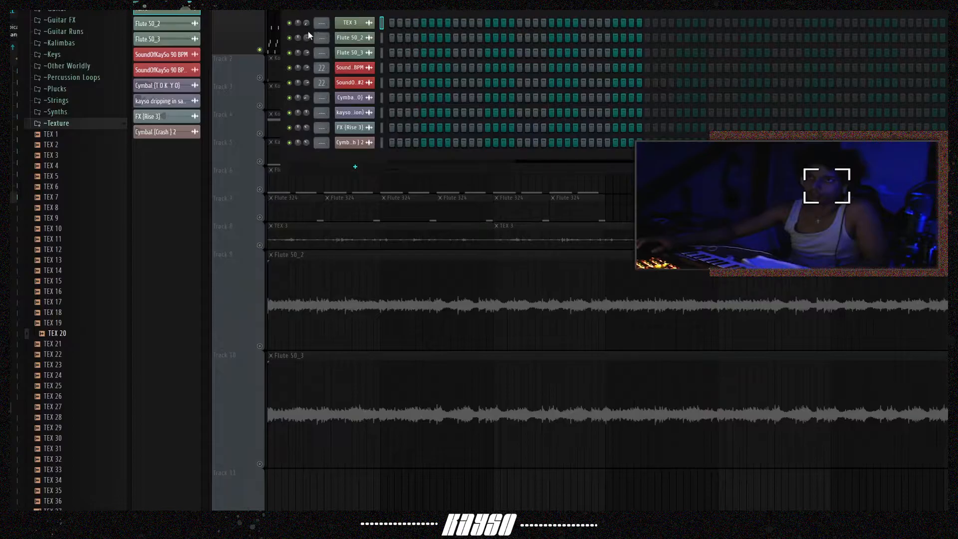
{"action": "key", "text": "KP_Subtract"}
{"action": "key", "text": "KP_Subtract"}
{"action": "key", "text": "KP_Subtract"}
{"action": "key", "text": "KP_Subtract"}
{"action": "key", "text": "KP_Subtract"}
{"action": "key", "text": "KP_Subtract"}
{"action": "key", "text": "KP_Subtract"}
{"action": "key", "text": "KP_Subtract"}
{"action": "key", "text": "KP_Subtract"}
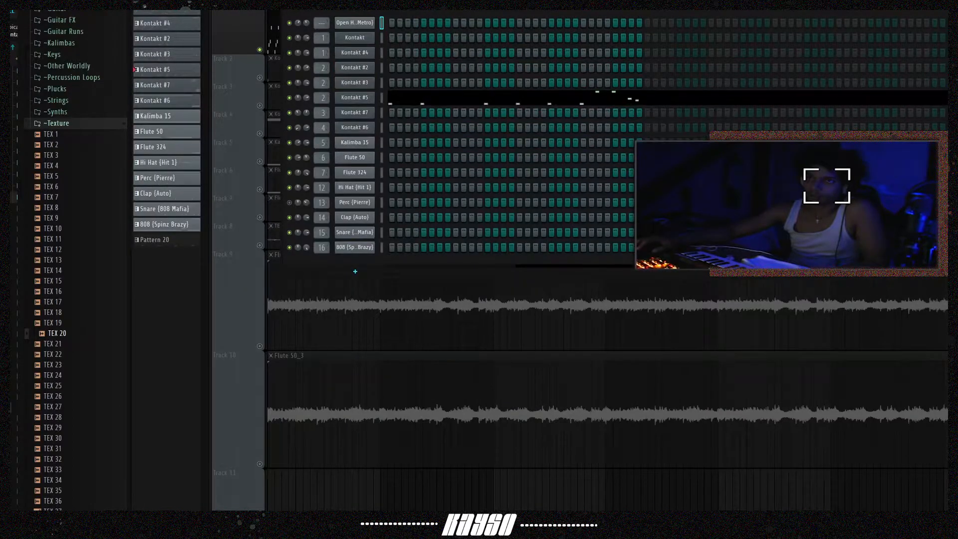
{"action": "key", "text": "KP_Subtract"}
{"action": "left_click", "coordinate": [401, 56]}
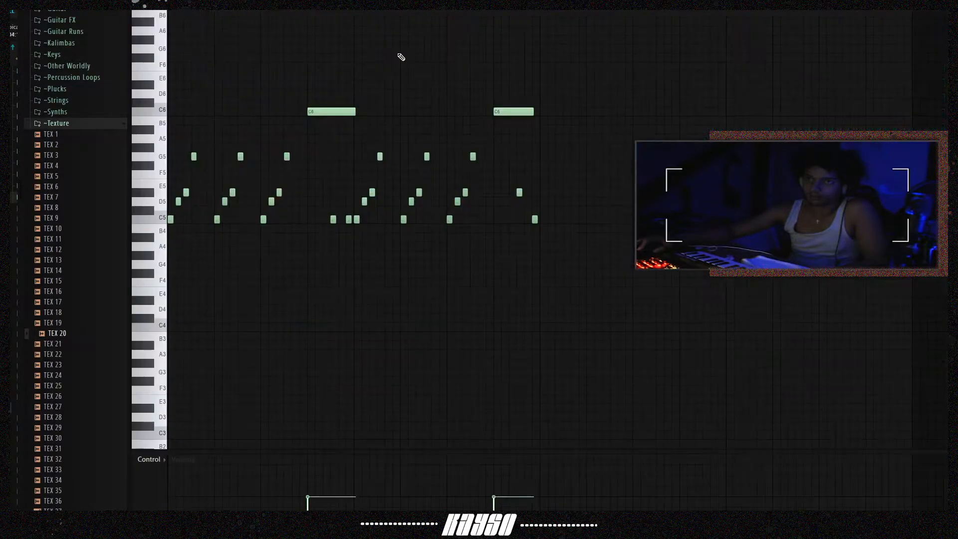
Step: Play the Kontakt #4 melody in the piano roll from its first notes and stop it
{"action": "scroll", "coordinate": [273, 219], "scroll_direction": "up", "scroll_amount": 4}
{"action": "scroll", "coordinate": [273, 219], "scroll_direction": "left", "scroll_amount": 2}
{"action": "scroll", "coordinate": [174, 220], "scroll_direction": "up", "scroll_amount": 2}
{"action": "key", "text": "space"}
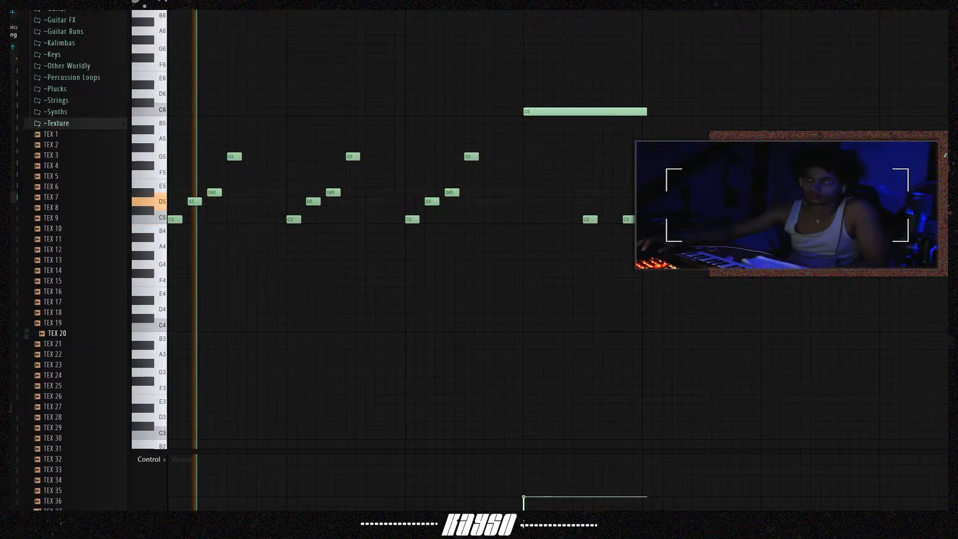
{"action": "key", "text": "space"}
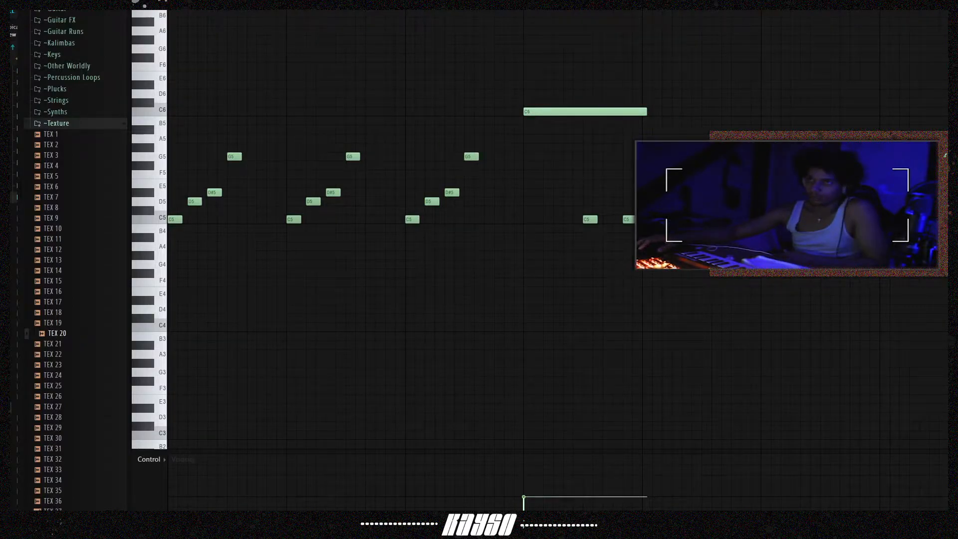
Step: Open the Kontakt #4 instrument and examine its loaded KAGUYA 13 patch and library list
{"action": "key", "text": "F6"}
{"action": "left_click", "coordinate": [360, 54]}
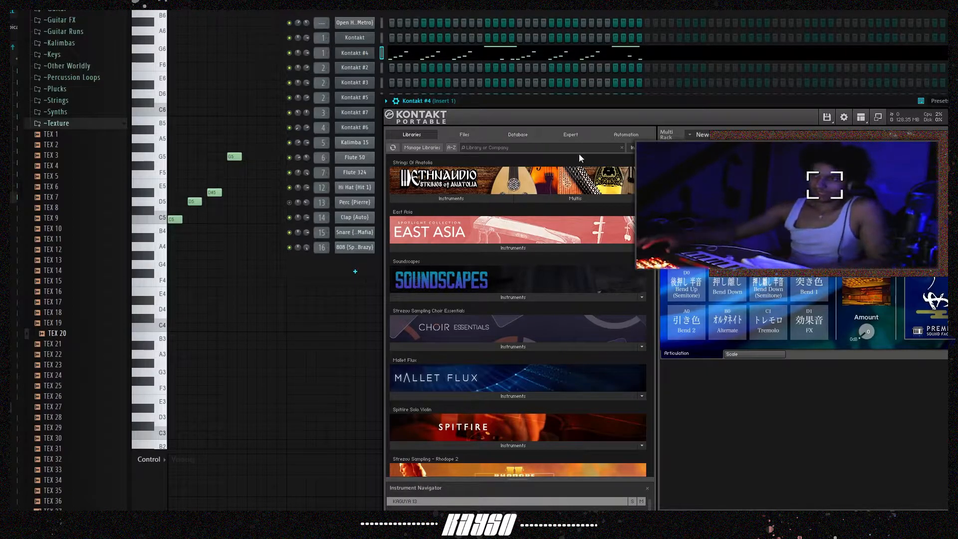
{"action": "left_click_drag", "start_coordinate": [658, 101], "coordinate": [664, 48]}
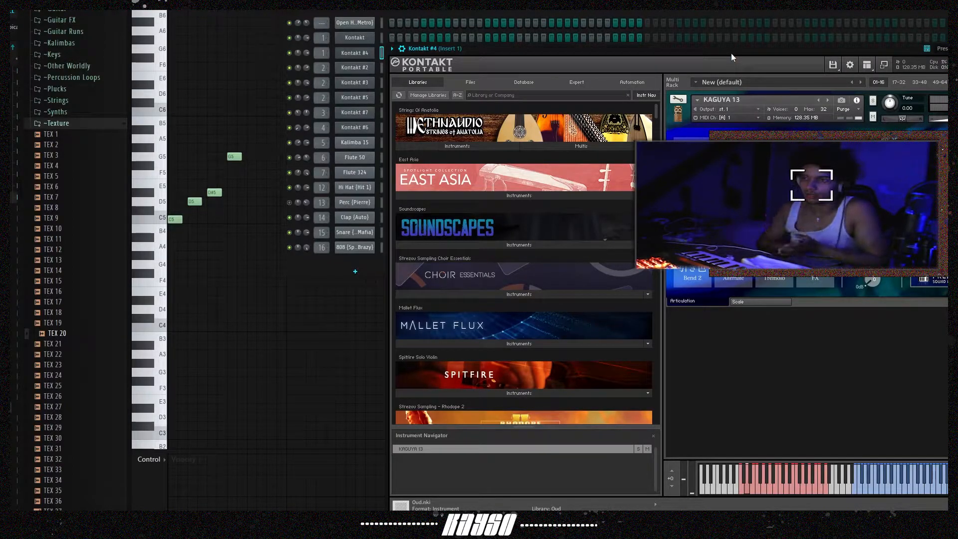
{"action": "mouse_move", "coordinate": [657, 112]}
{"action": "left_mouse_down"}
{"action": "mouse_move", "coordinate": [658, 209]}
{"action": "mouse_move", "coordinate": [660, 100]}
{"action": "left_mouse_up"}
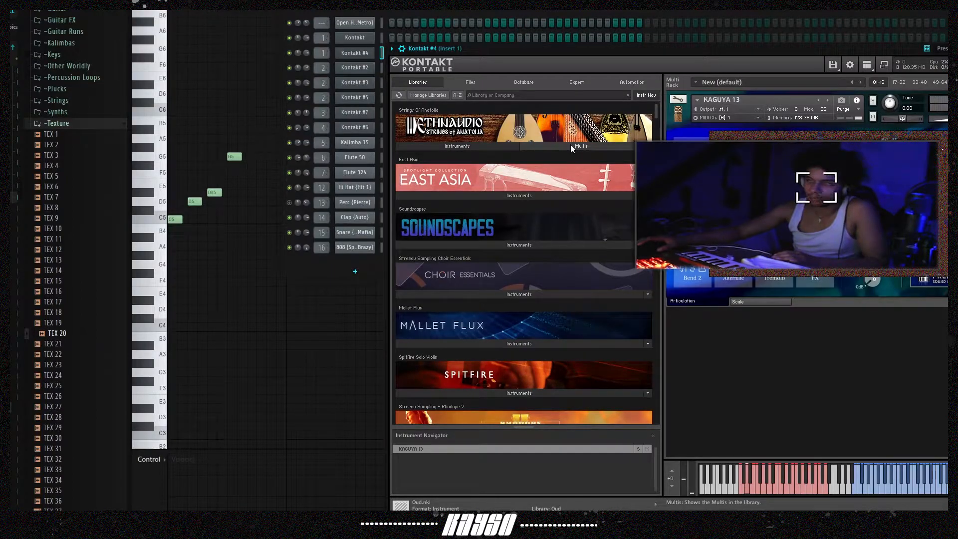
{"action": "left_click", "coordinate": [472, 83]}
{"action": "scroll", "coordinate": [485, 235], "scroll_direction": "down", "scroll_amount": 1}
{"action": "left_click", "coordinate": [418, 82]}
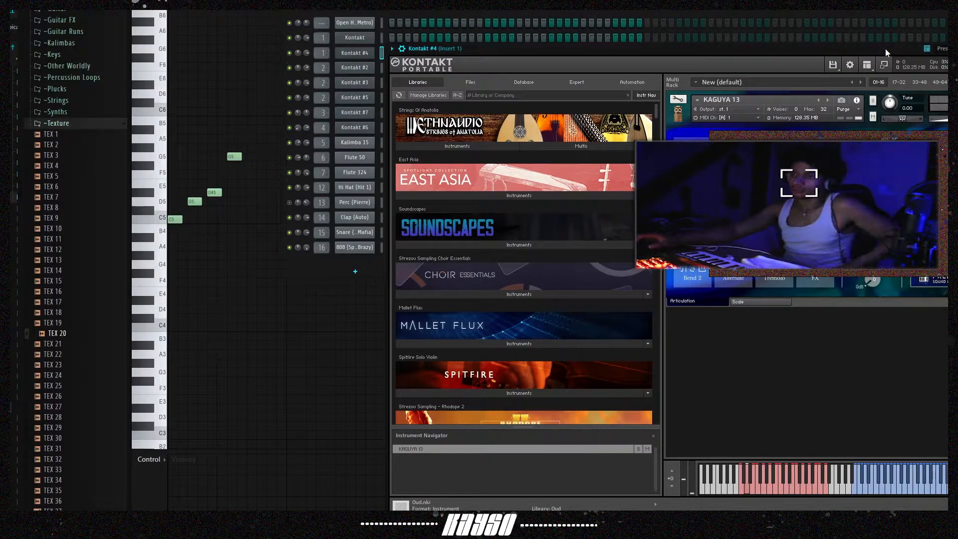
Step: Open the Kontakt pattern's notes in the piano roll and examine their velocities in an enlarged velocity lane
{"action": "key", "text": "F6"}
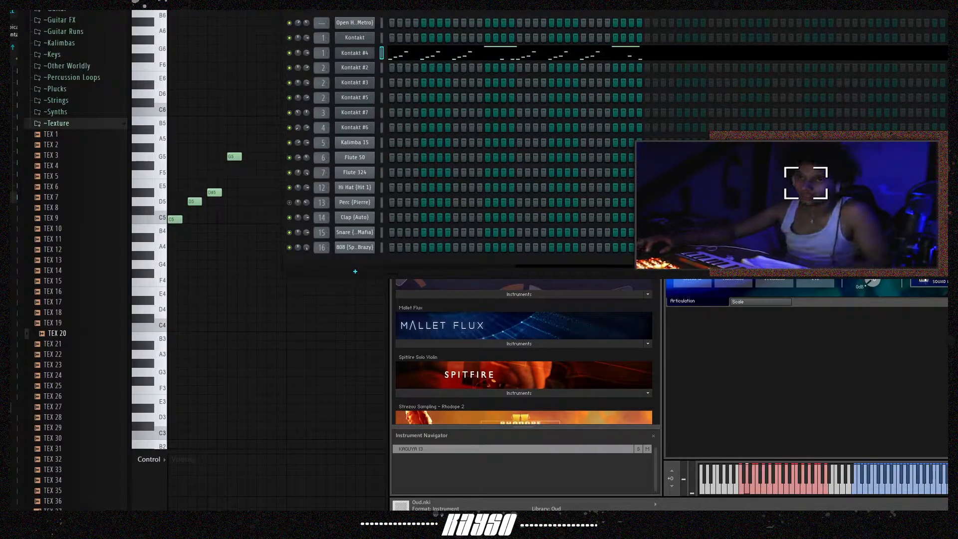
{"action": "key", "text": "KP_Add"}
{"action": "key", "text": "KP_Subtract"}
{"action": "key", "text": "KP_Subtract"}
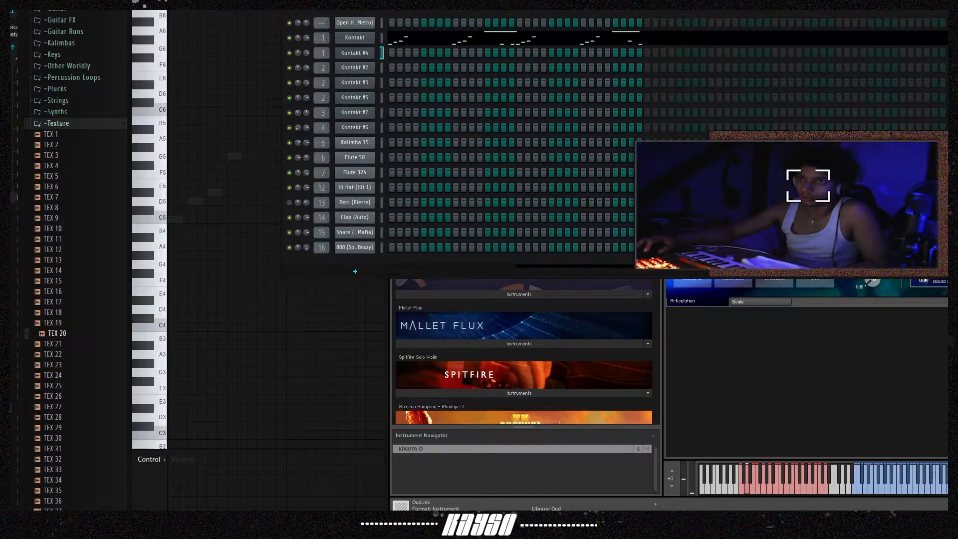
{"action": "left_click", "coordinate": [423, 44]}
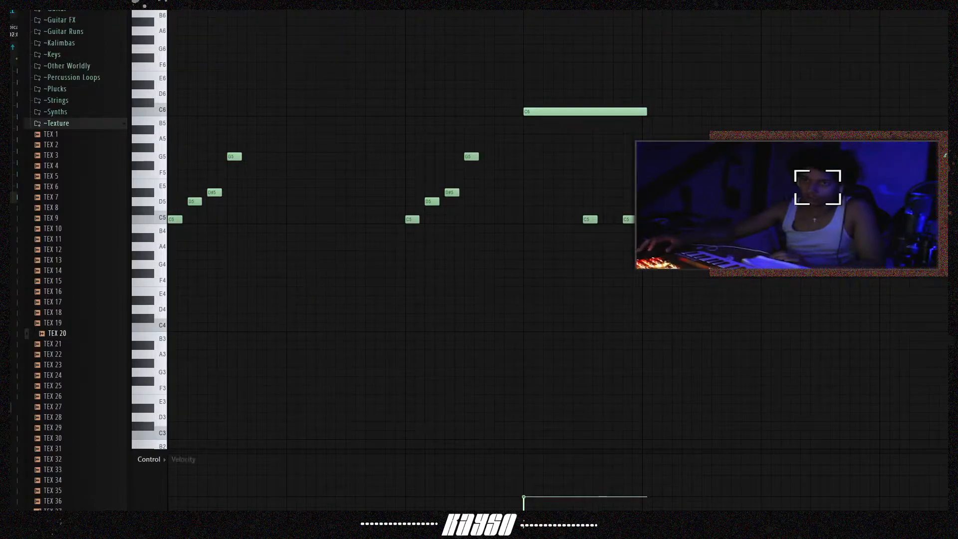
{"action": "left_click_drag", "start_coordinate": [263, 450], "coordinate": [321, 156]}
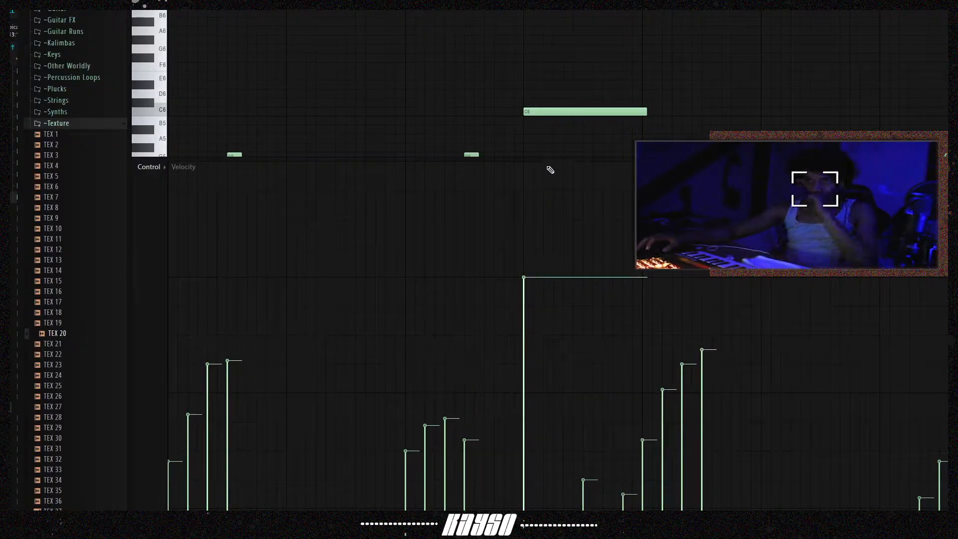
{"action": "left_click_drag", "start_coordinate": [550, 158], "coordinate": [521, 400]}
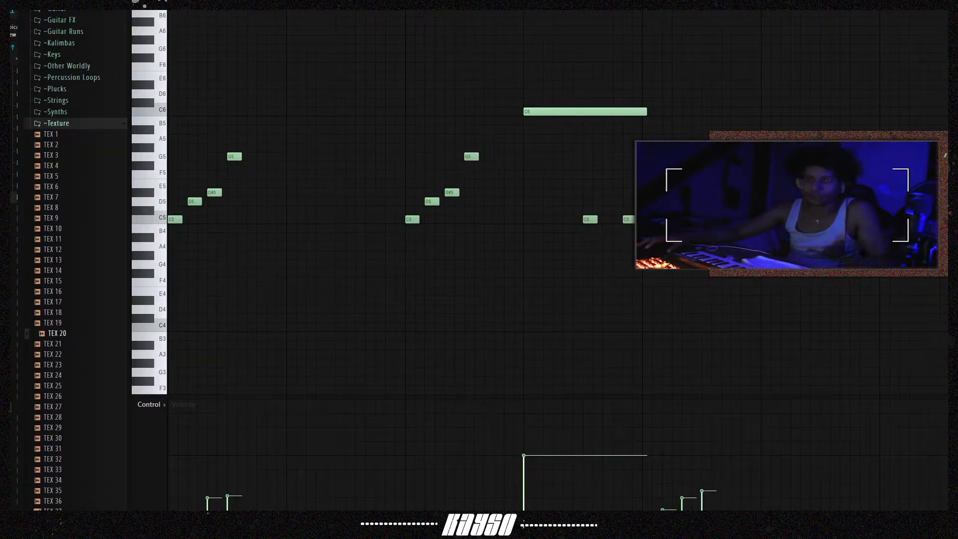
Step: Go to the Kontakt #2 pattern and open its instrument to examine the KAGUYA 13 Bend 1 articulation
{"action": "key", "text": "F6"}
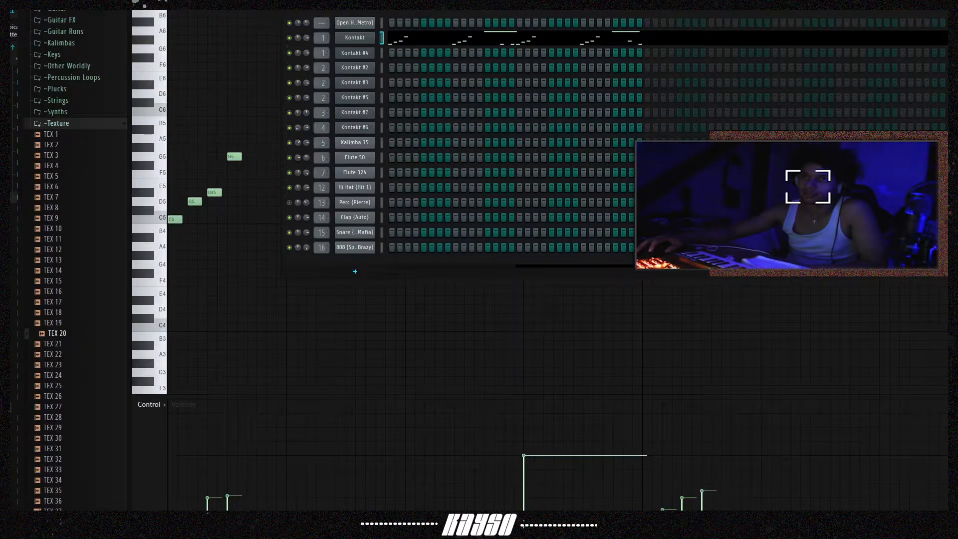
{"action": "key", "text": "KP_Add"}
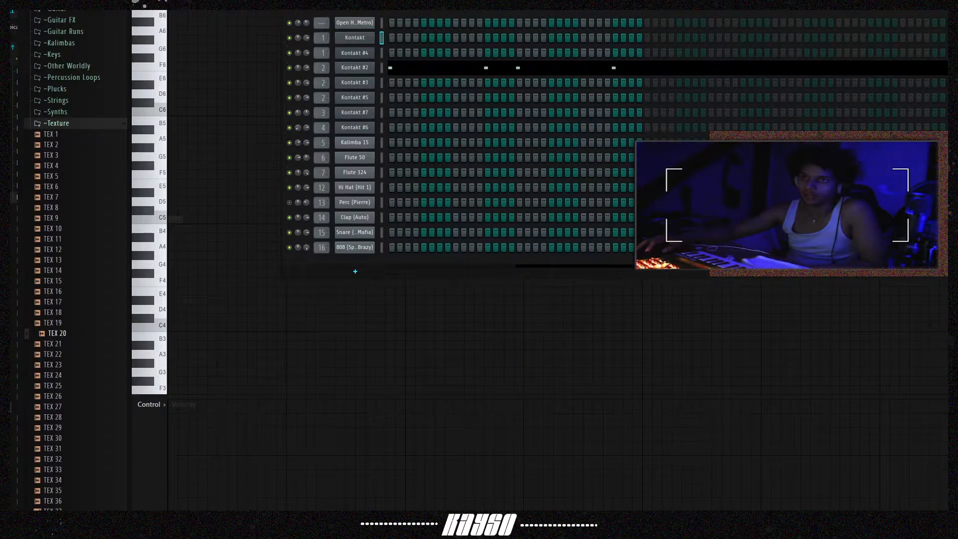
{"action": "left_click", "coordinate": [371, 68]}
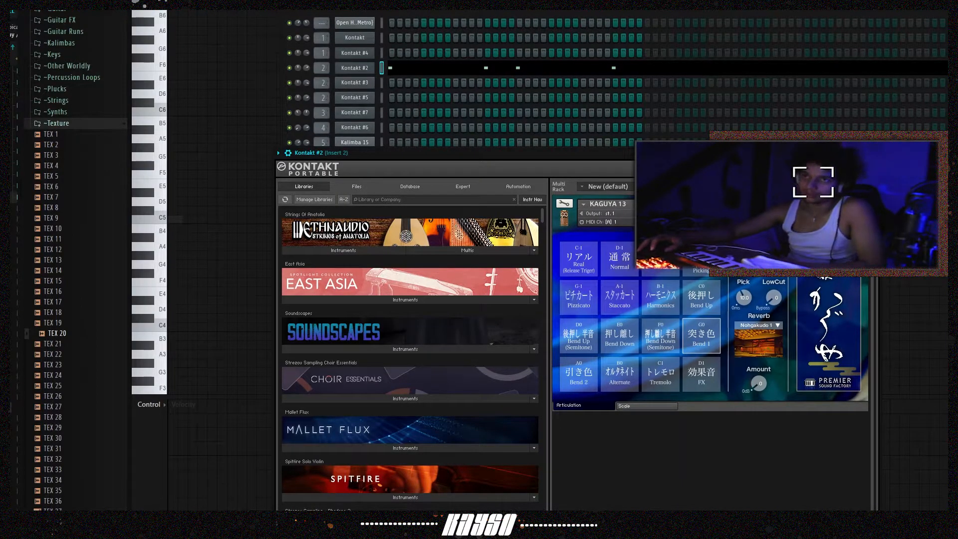
{"action": "key", "text": "space"}
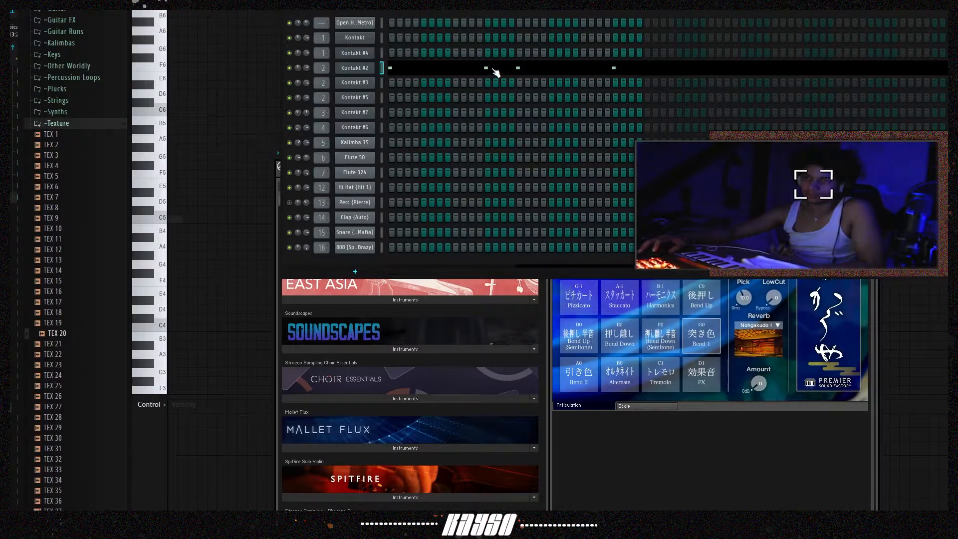
{"action": "left_click", "coordinate": [666, 465]}
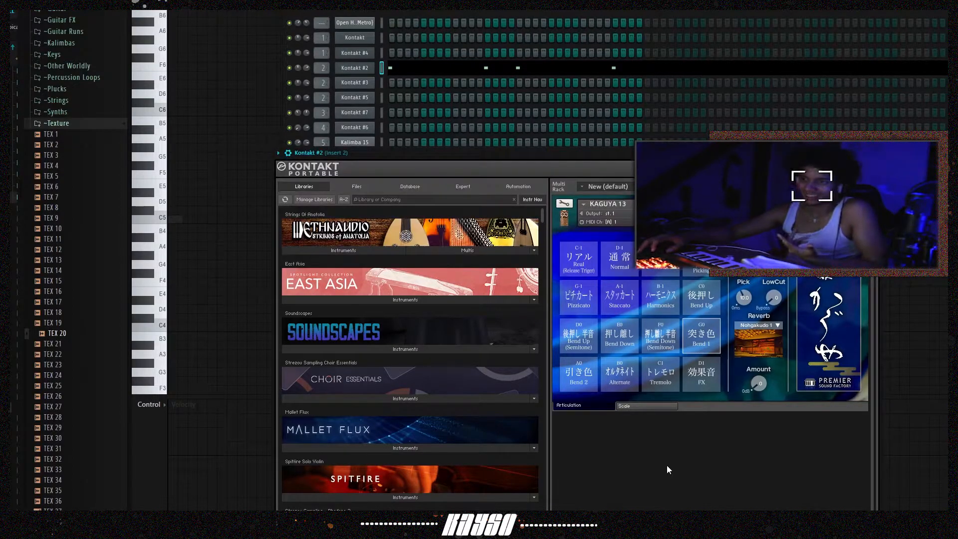
{"action": "left_click_drag", "start_coordinate": [699, 153], "coordinate": [702, 109]}
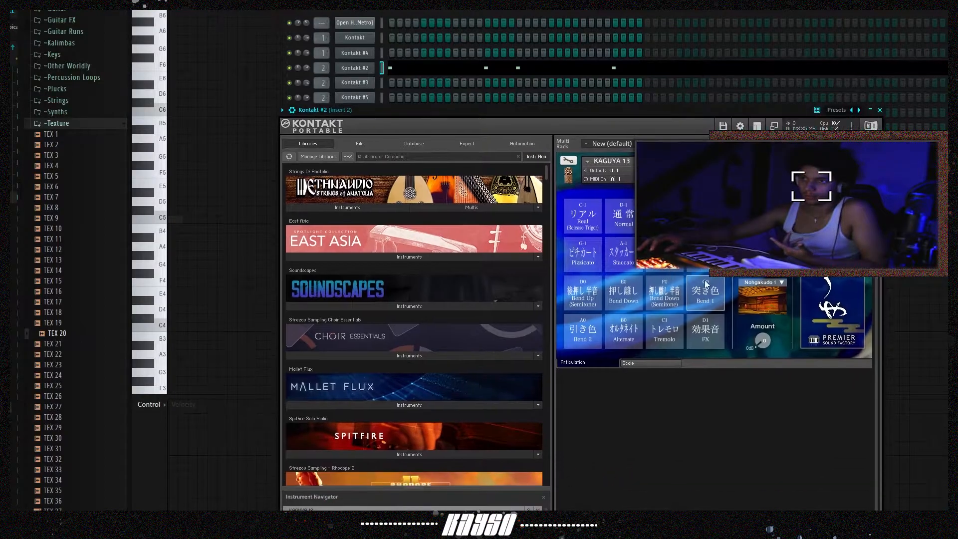
Step: Open the Kontakt #2 pattern's C5 notes in the piano roll and play them back
{"action": "left_click", "coordinate": [448, 66]}
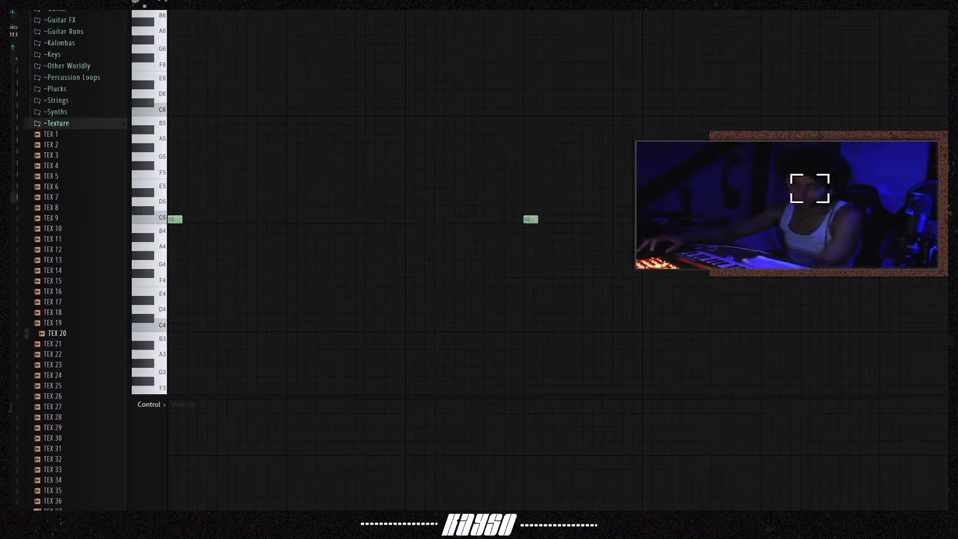
{"action": "key", "text": "F6"}
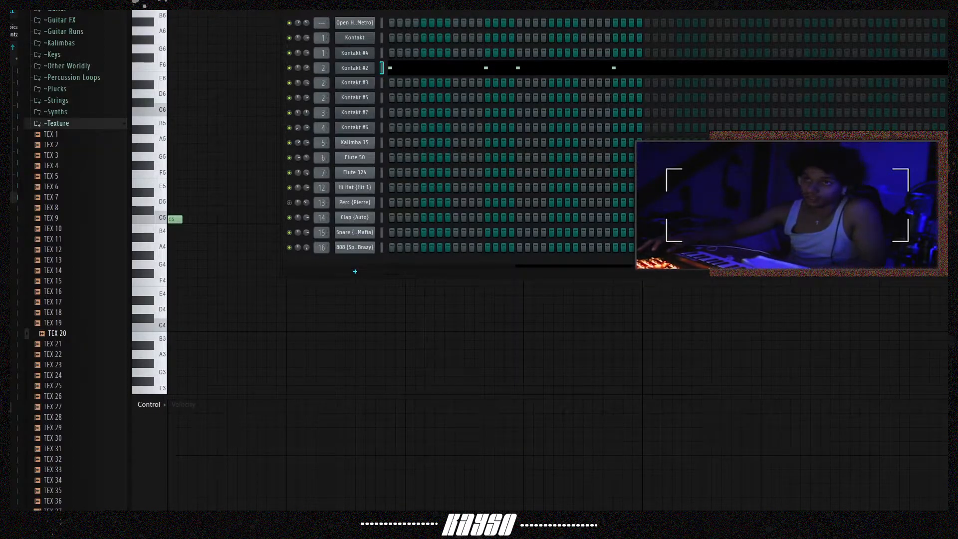
{"action": "key", "text": "F6"}
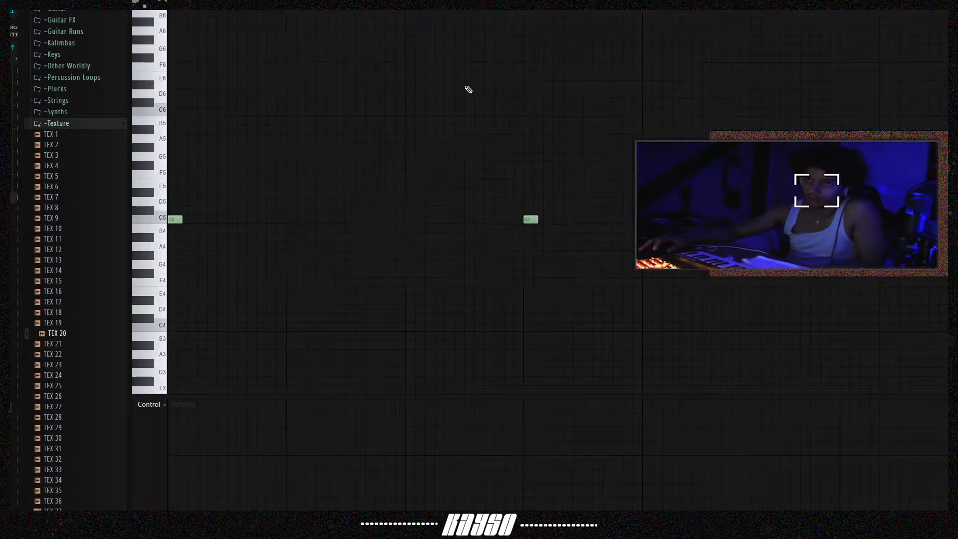
{"action": "scroll", "coordinate": [349, 6], "scroll_direction": "down", "scroll_amount": 2}
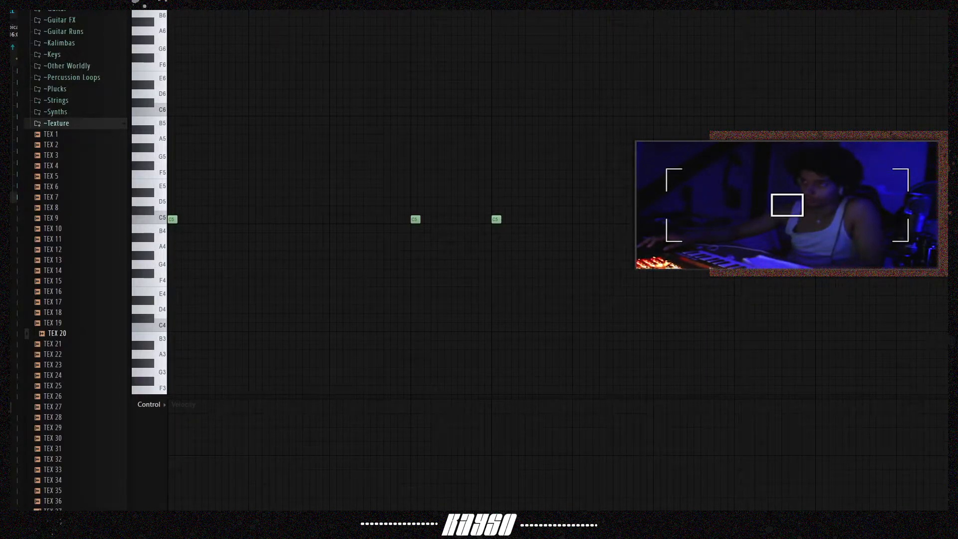
{"action": "key", "text": "space"}
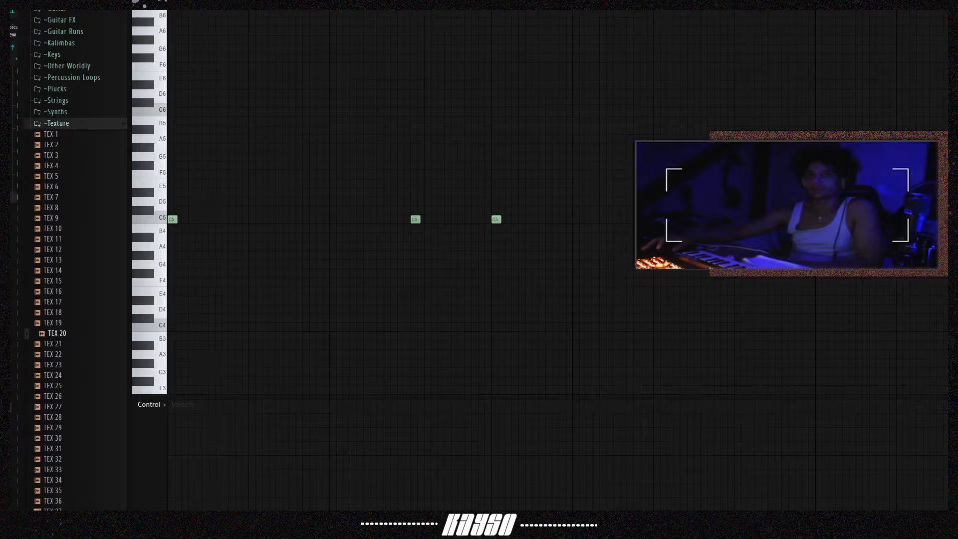
Step: Open the Kontakt #5 pattern's notes in the piano roll and play them back
{"action": "key", "text": "F6"}
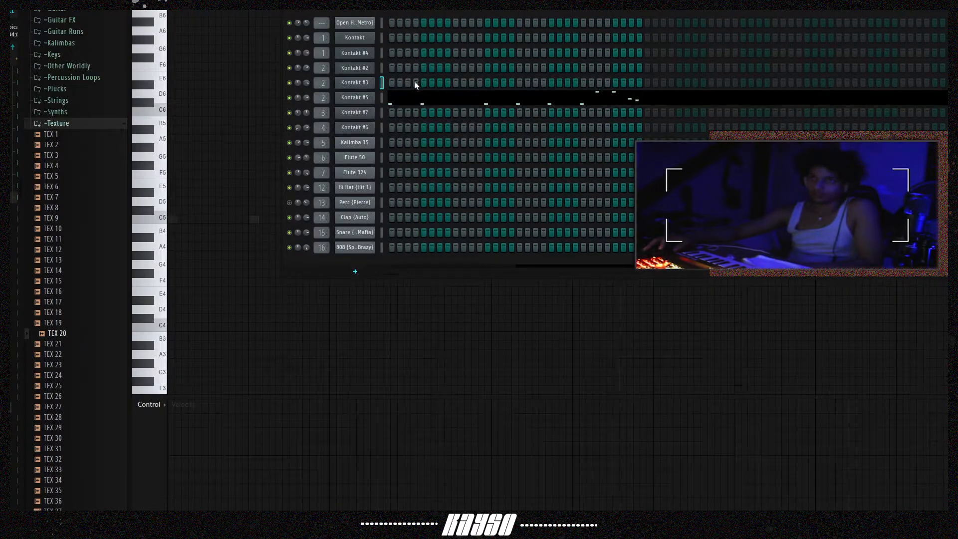
{"action": "left_click", "coordinate": [411, 100]}
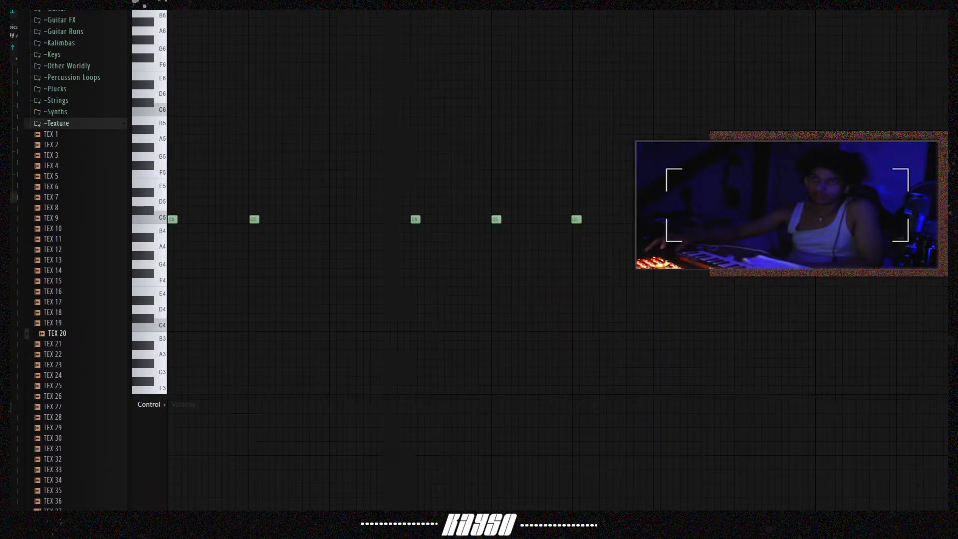
{"action": "key", "text": "space"}
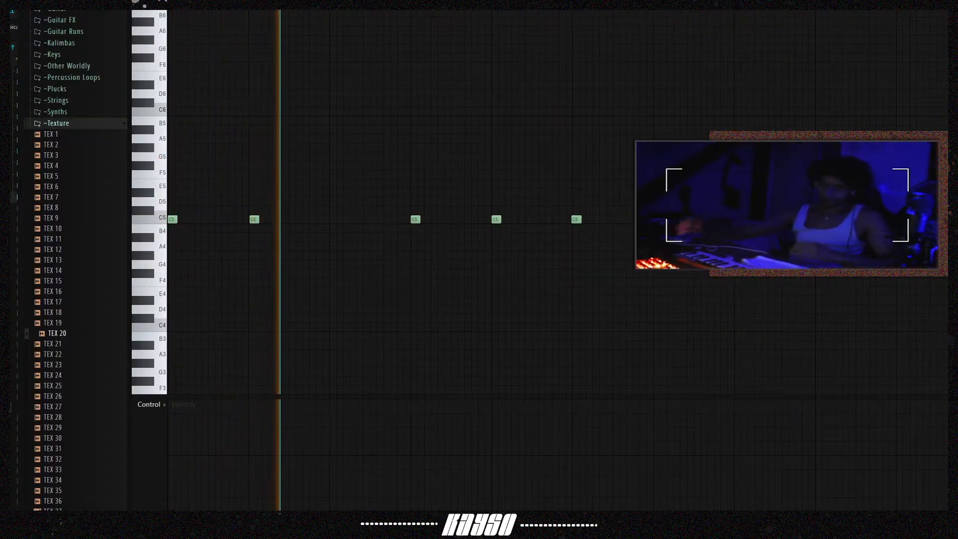
{"action": "key", "text": "space"}
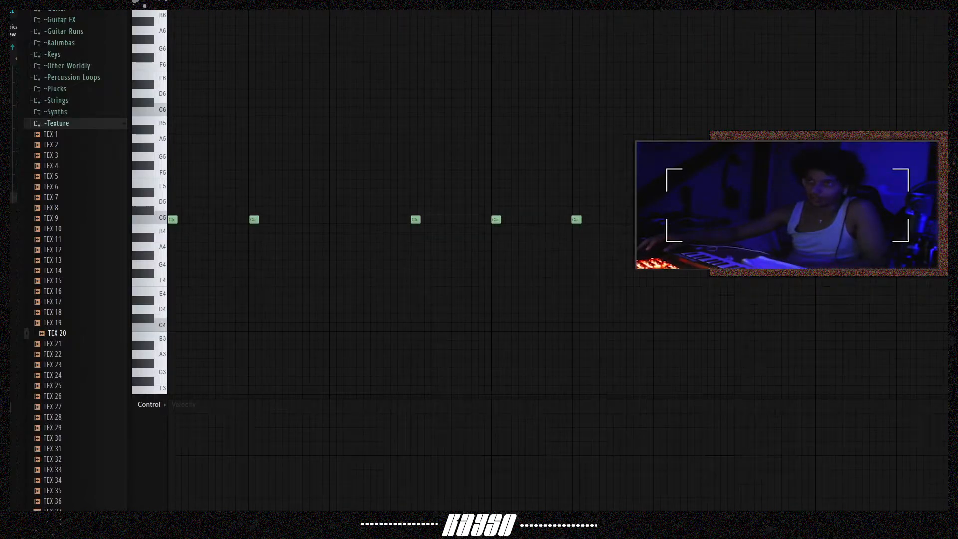
Step: Go to the Kontakt #7 pattern, open its G5 and D#5 notes in the piano roll and play them back
{"action": "key", "text": "F6"}
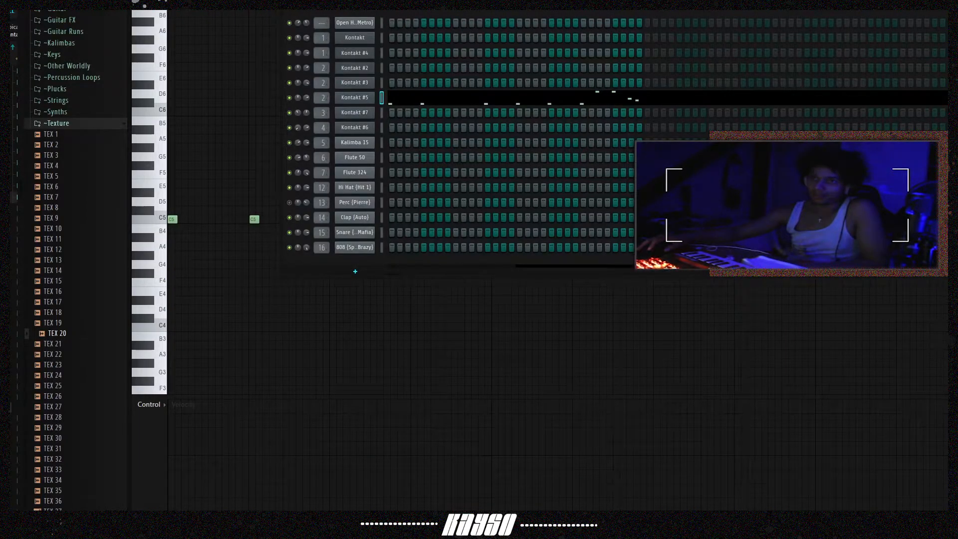
{"action": "key", "text": "KP_Add"}
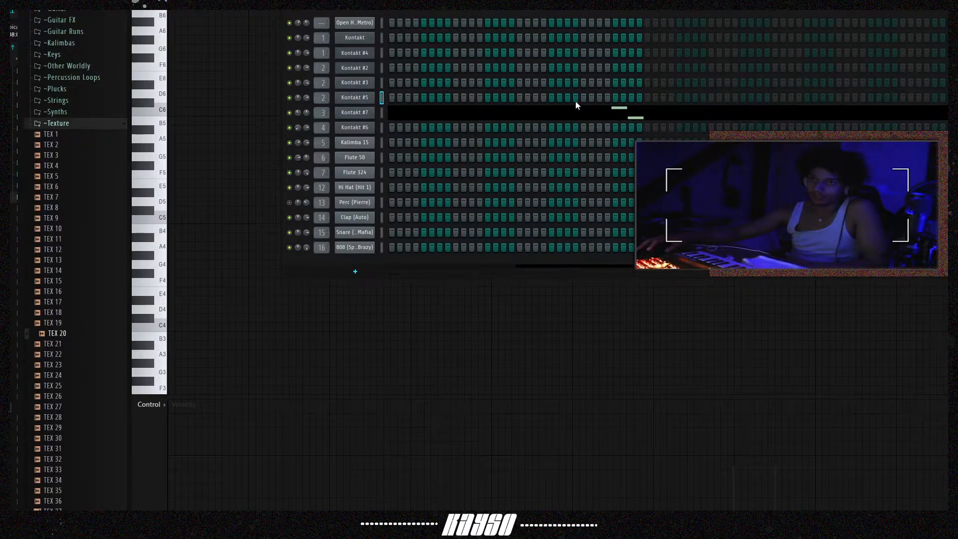
{"action": "left_click", "coordinate": [595, 113]}
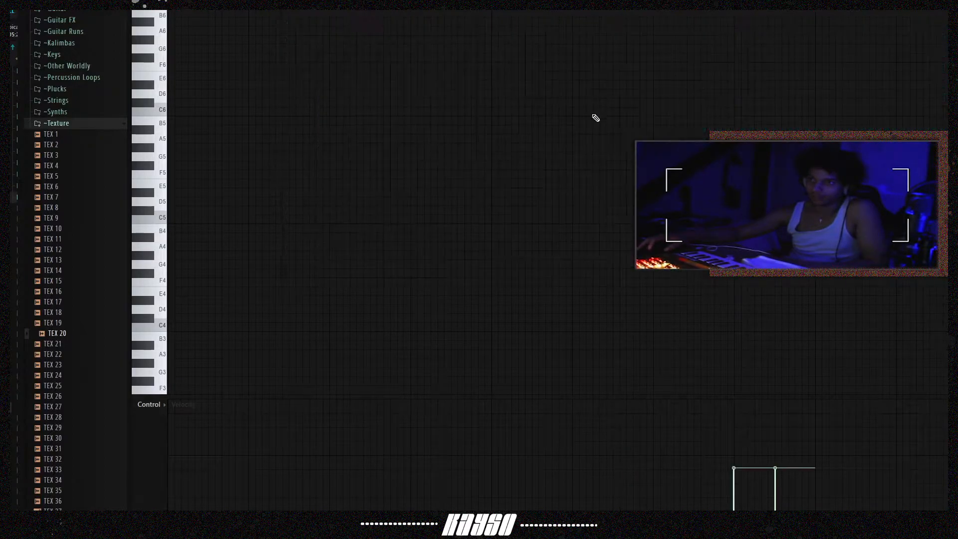
{"action": "scroll", "coordinate": [553, 204], "scroll_direction": "down", "scroll_amount": 3}
{"action": "left_click", "coordinate": [447, 6]}
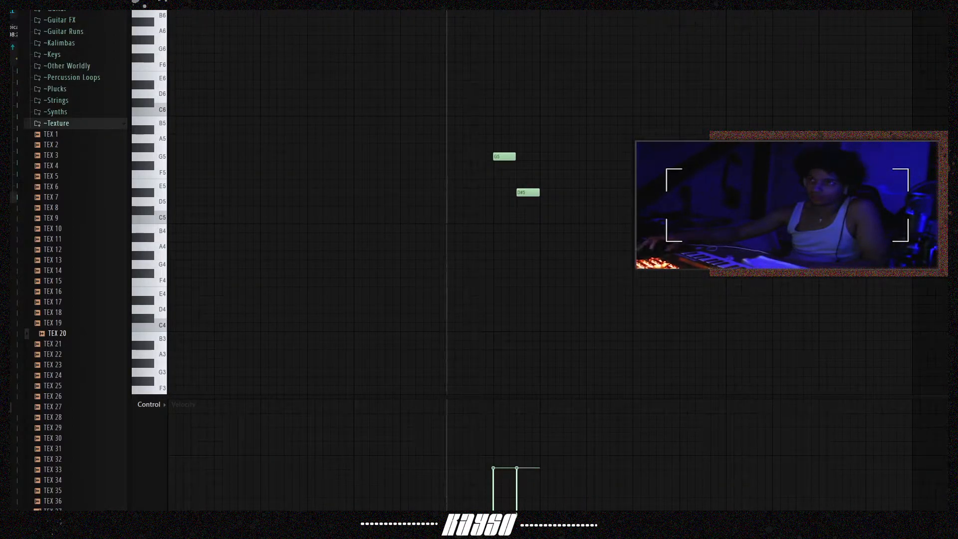
{"action": "key", "text": "space"}
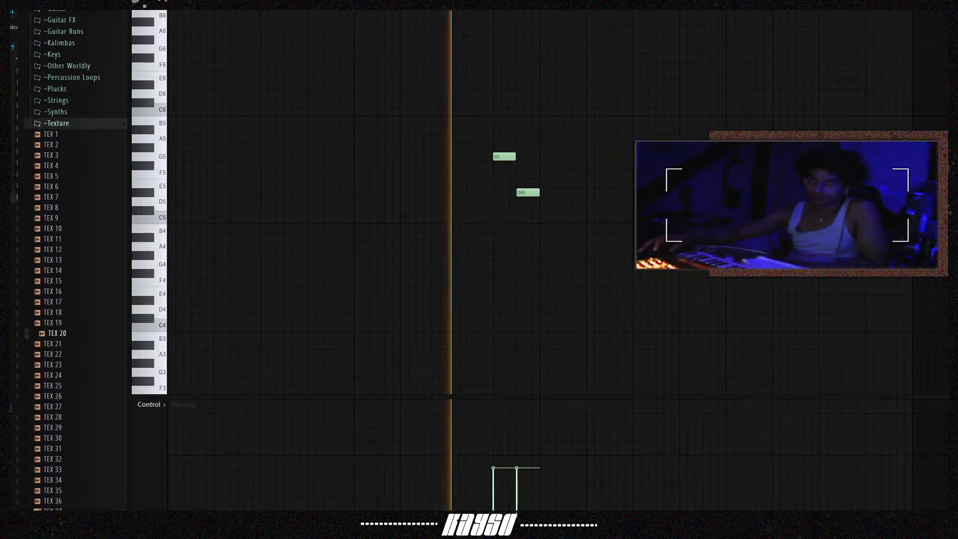
{"action": "key", "text": "space"}
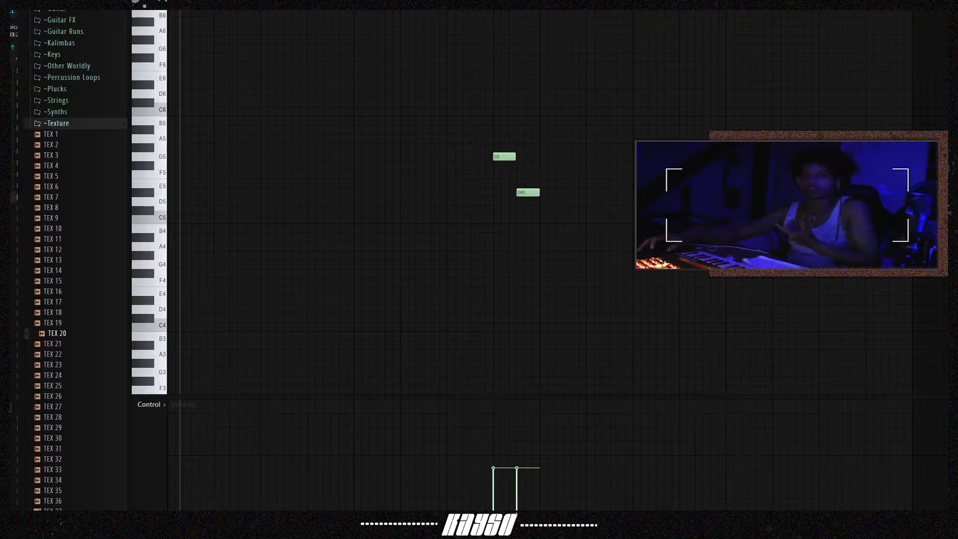
Step: Open the Kontakt #7 instrument to examine the KAGUYA 13 Tremolo articulation, and return to the pattern's notes
{"action": "key", "text": "F6"}
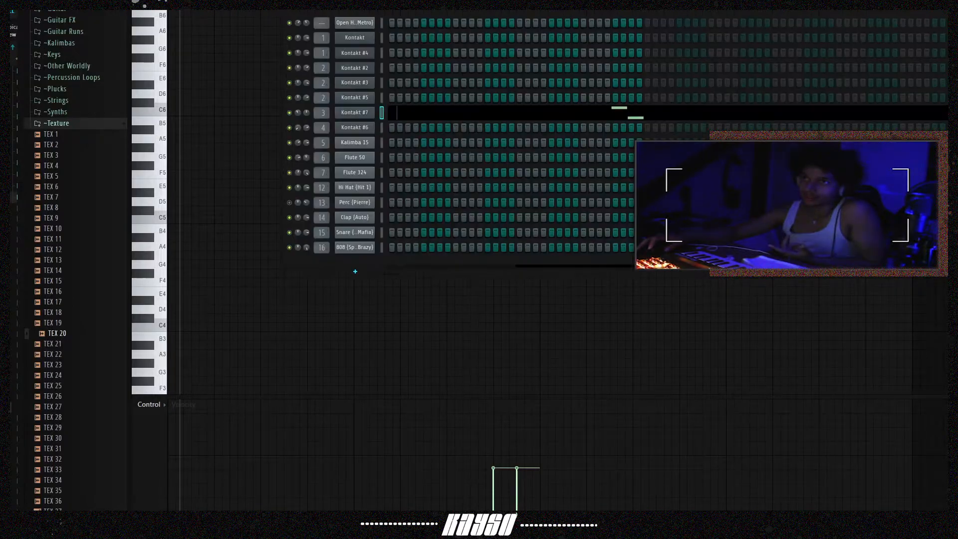
{"action": "left_click", "coordinate": [349, 114]}
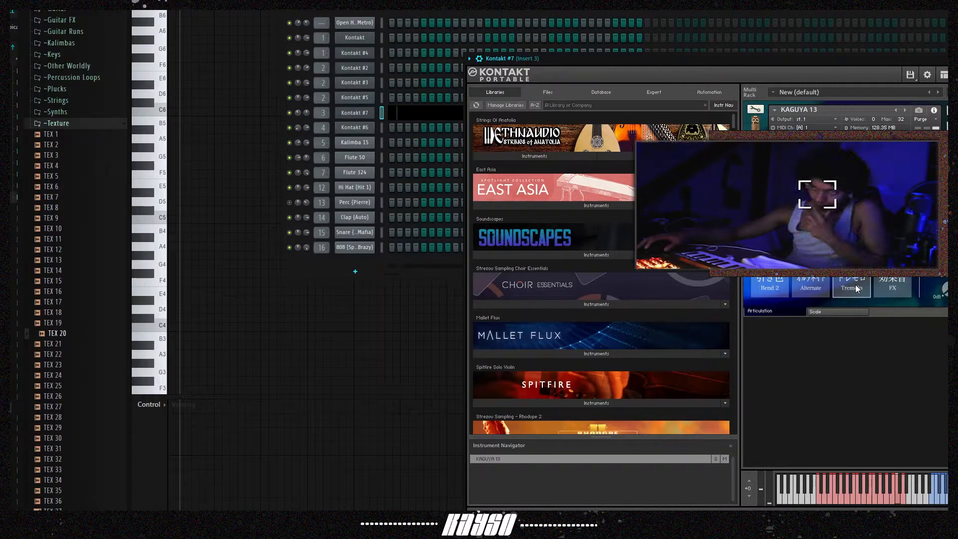
{"action": "key", "text": "F6"}
{"action": "left_click", "coordinate": [619, 111]}
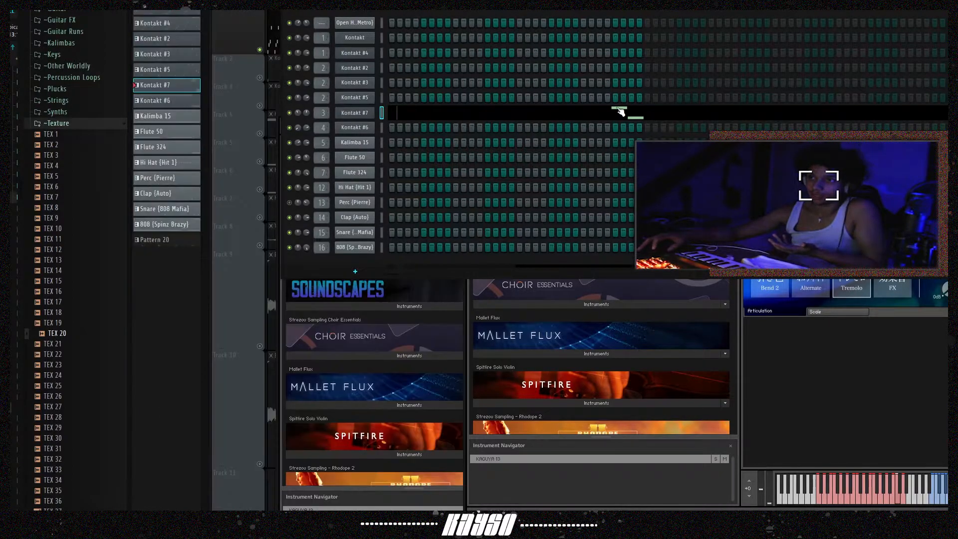
{"action": "left_click", "coordinate": [619, 111]}
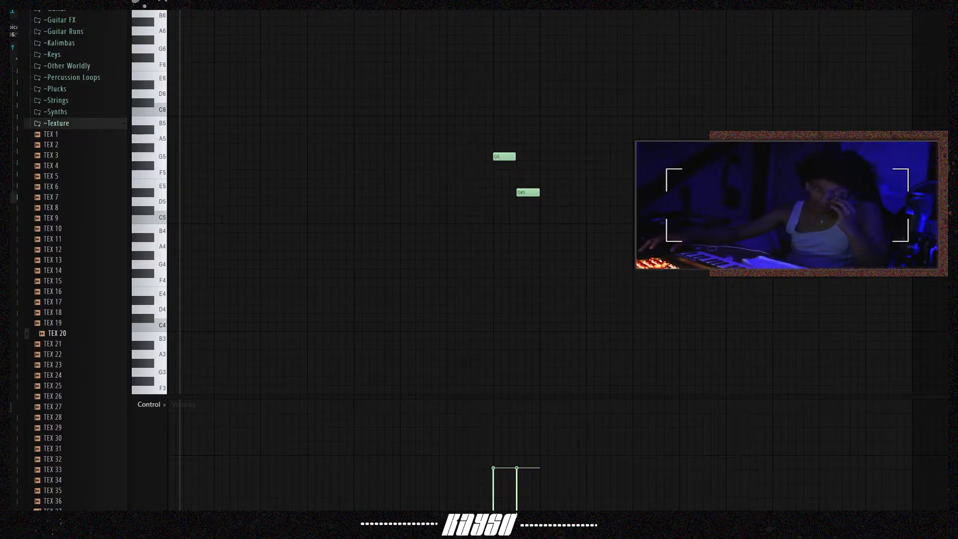
Step: Go to the Kontakt #6 pattern, open its G5 and C5 notes in the piano roll and play them back
{"action": "key", "text": "F6"}
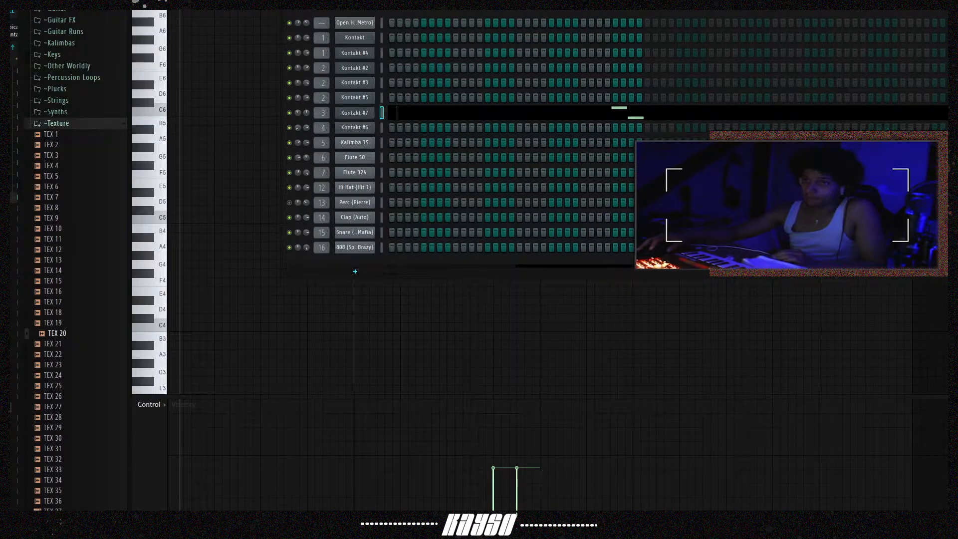
{"action": "key", "text": "Left"}
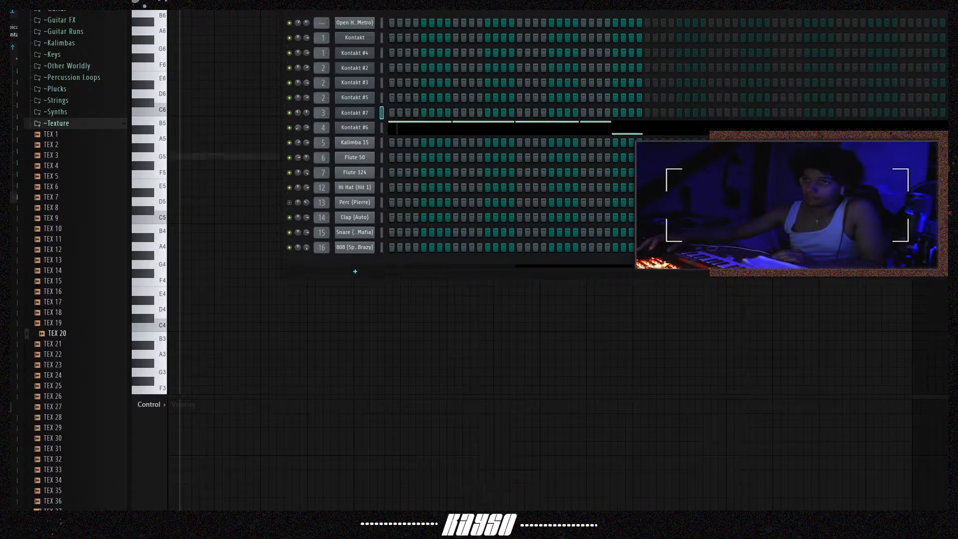
{"action": "left_click", "coordinate": [402, 128]}
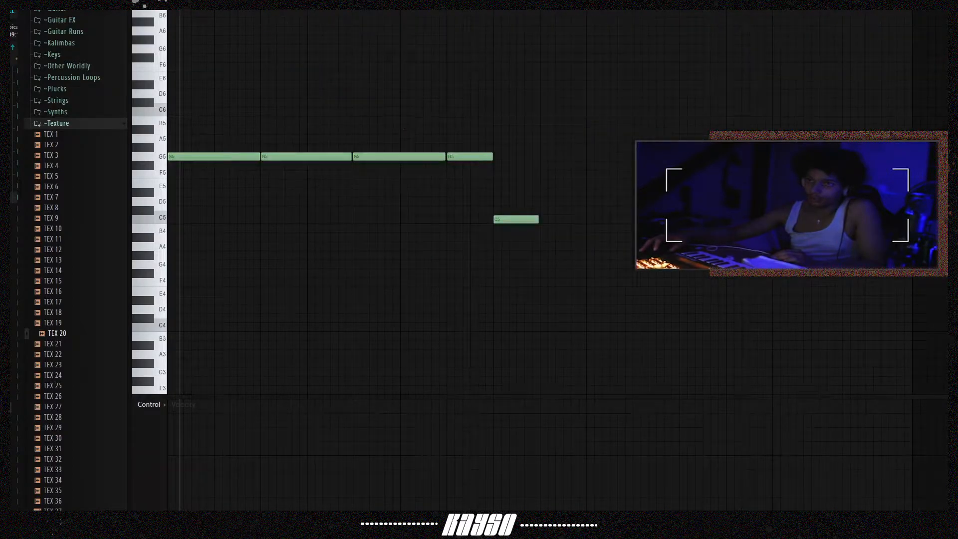
{"action": "key", "text": "space"}
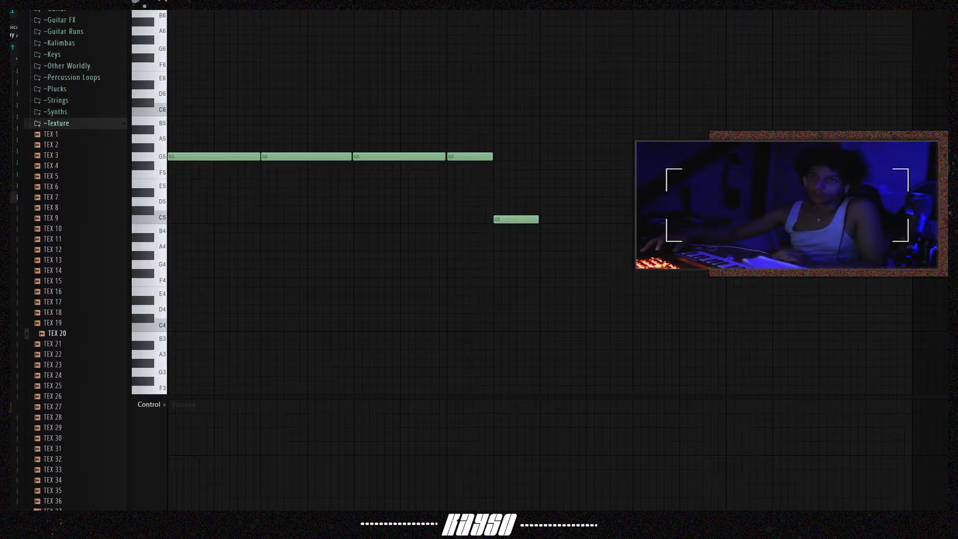
{"action": "key", "text": "space"}
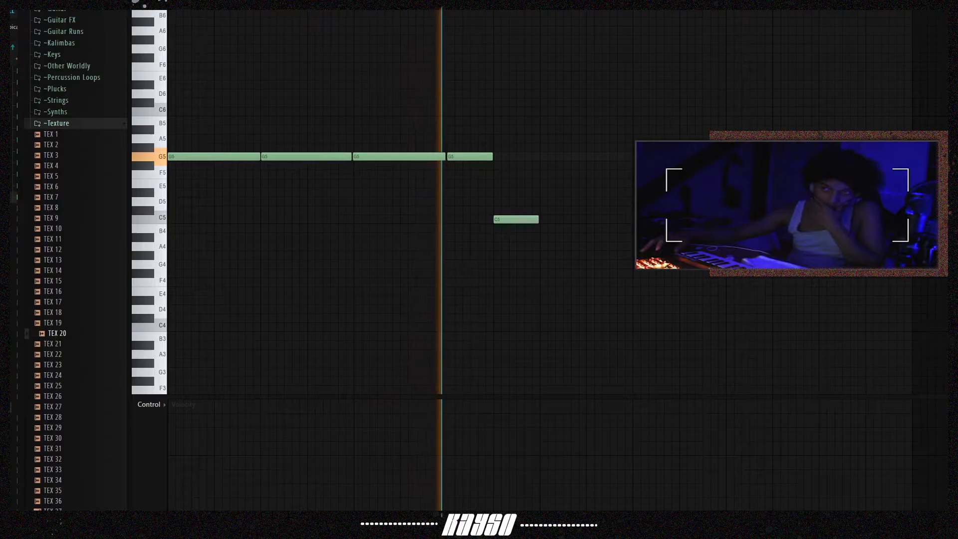
{"action": "key", "text": "space"}
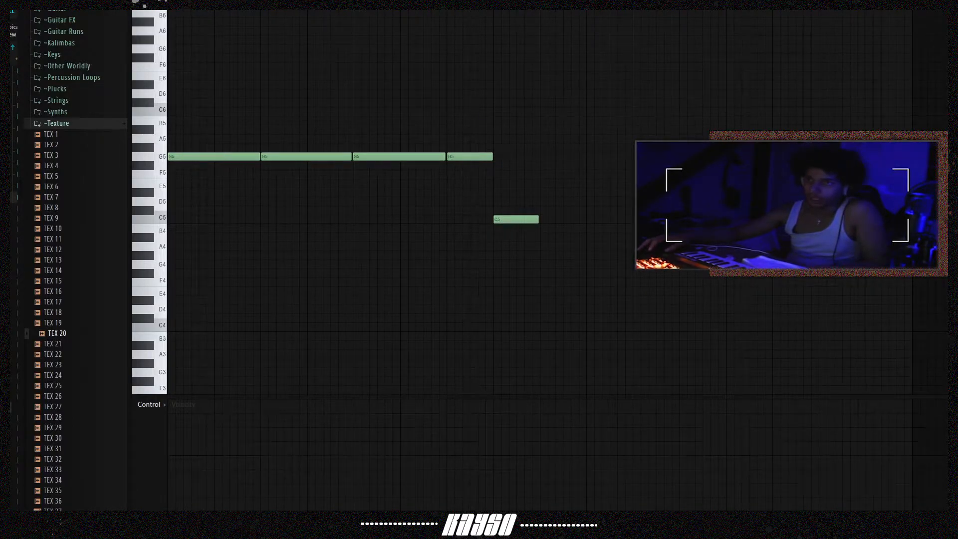
Step: Open the Kontakt #6 instrument to examine its Mongolian Longsong Soloist Ah Legato patch, and replay the pattern from within the first G5 note
{"action": "key", "text": "F6"}
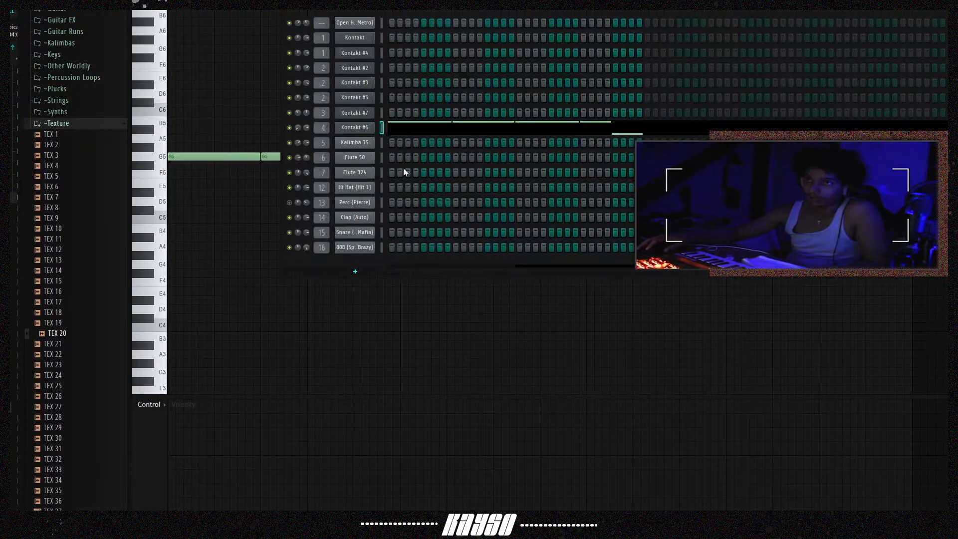
{"action": "left_click", "coordinate": [368, 129]}
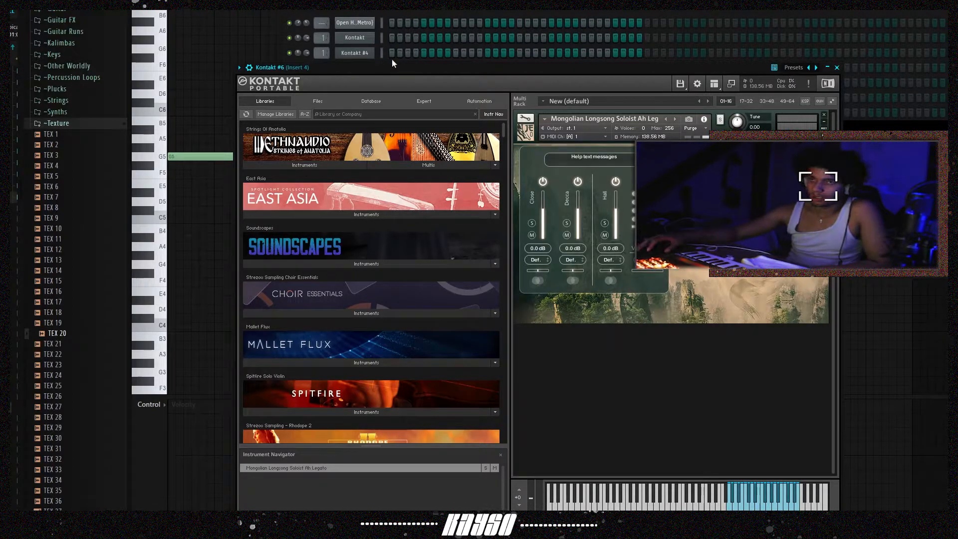
{"action": "left_click", "coordinate": [213, 7]}
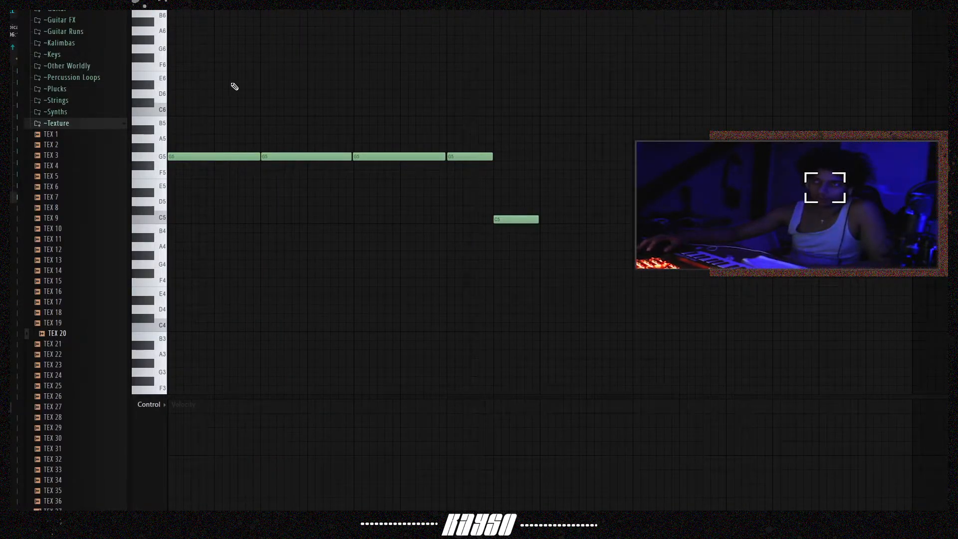
{"action": "key", "text": "space"}
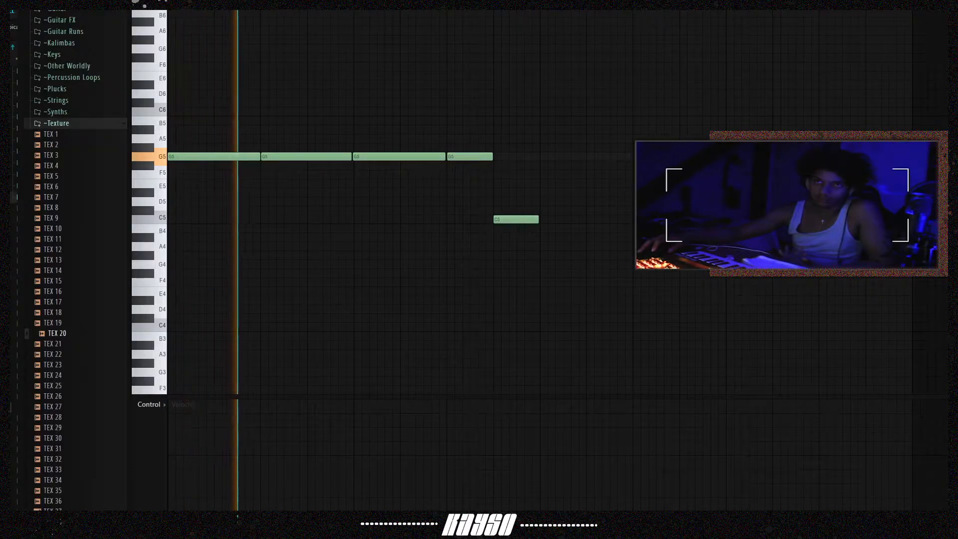
{"action": "key", "text": "space"}
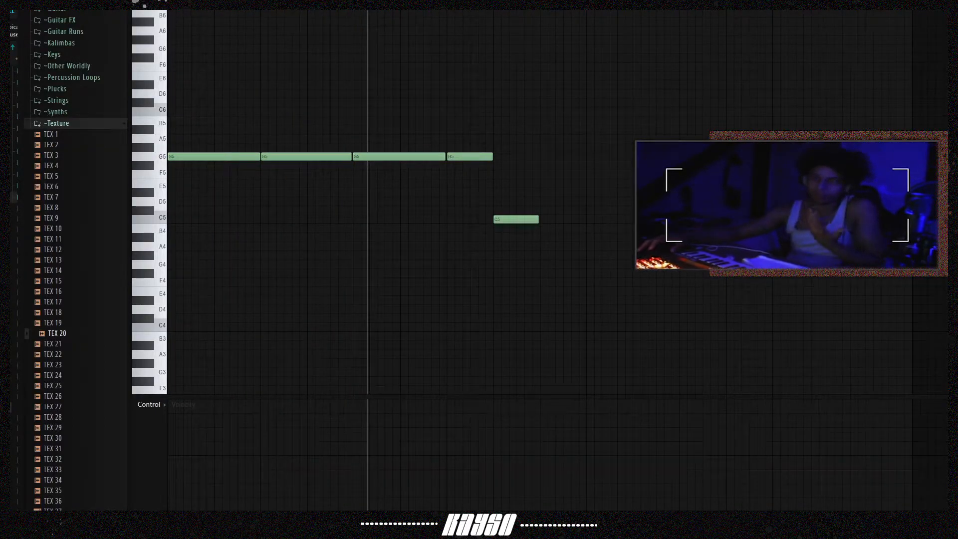
{"action": "key", "text": "space"}
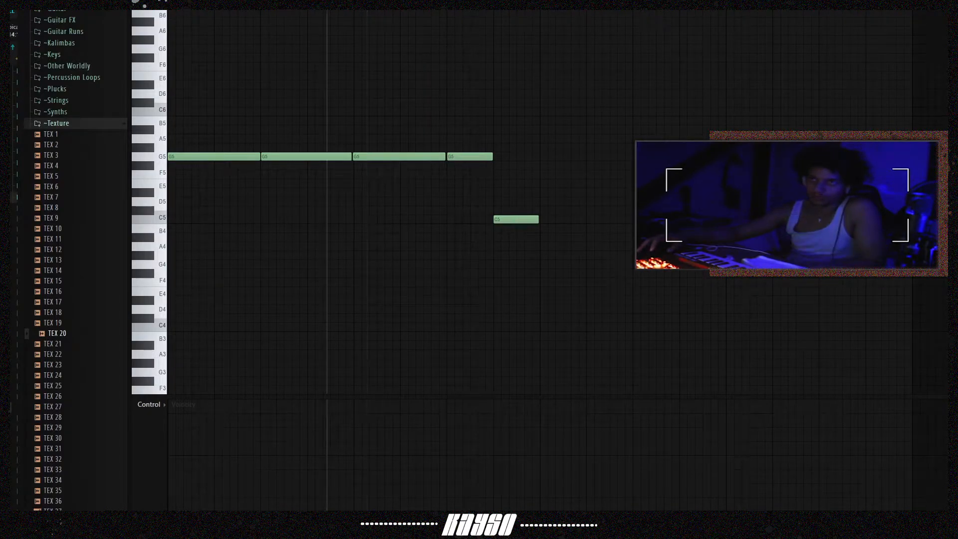
Step: Go to the Kalimba 15 pattern, open its C5 notes in the piano roll and play them back
{"action": "key", "text": "F6"}
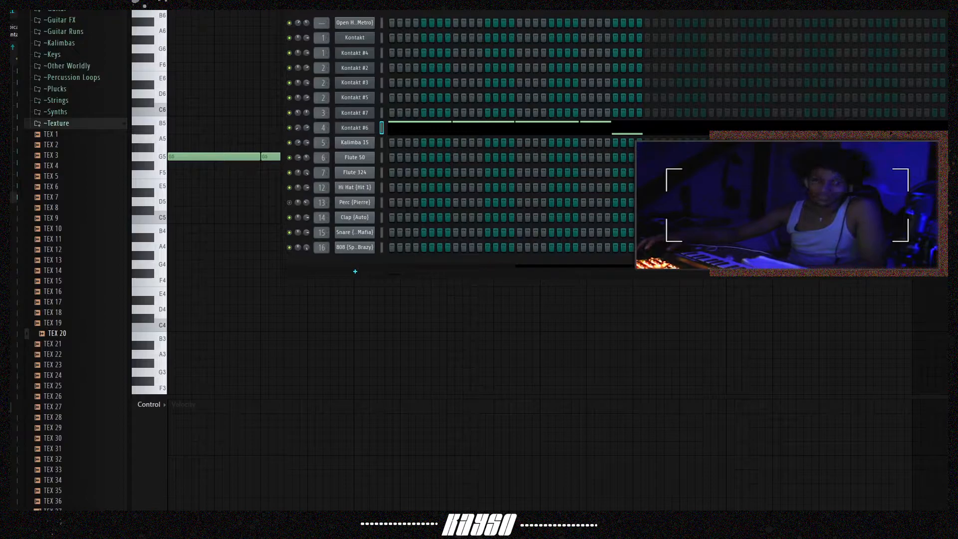
{"action": "key", "text": "KP_Add"}
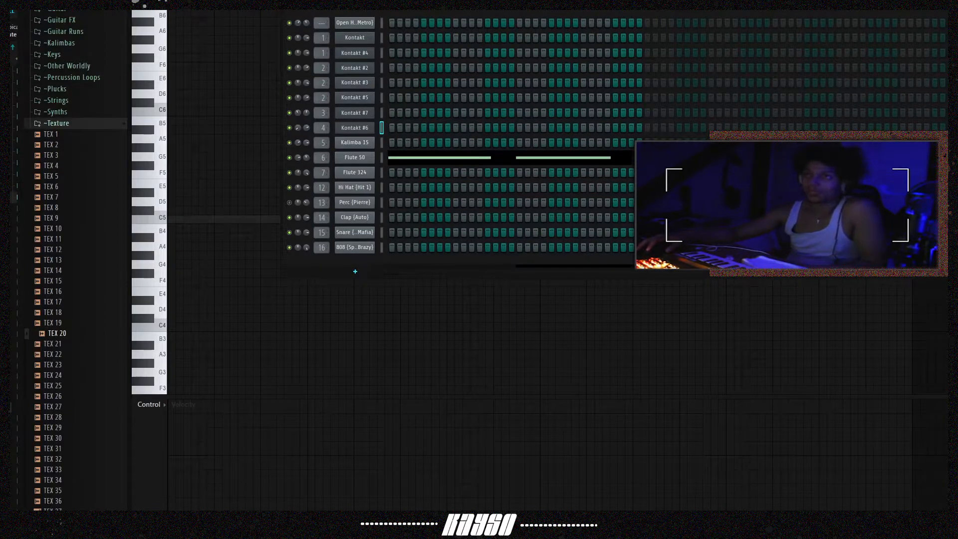
{"action": "key", "text": "KP_Add"}
{"action": "left_click", "coordinate": [414, 143]}
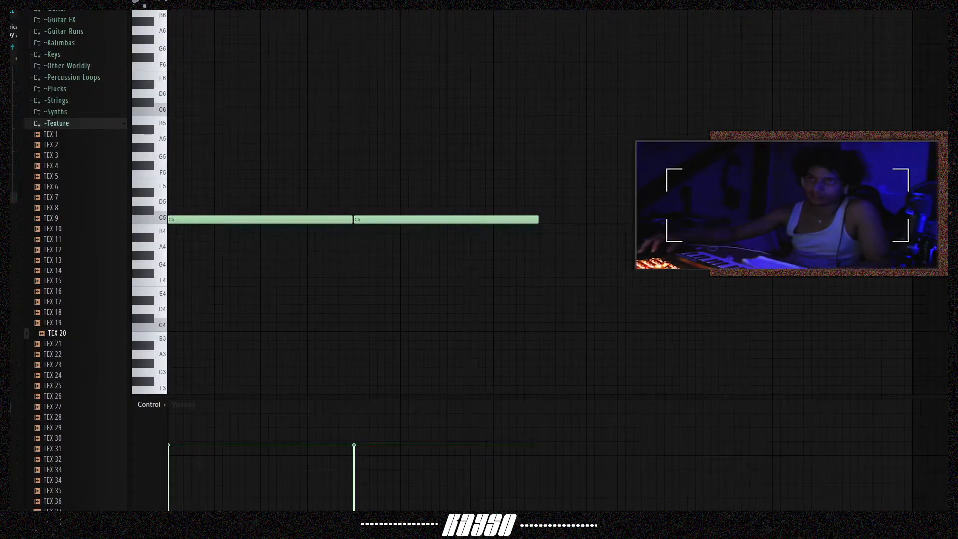
{"action": "key", "text": "space"}
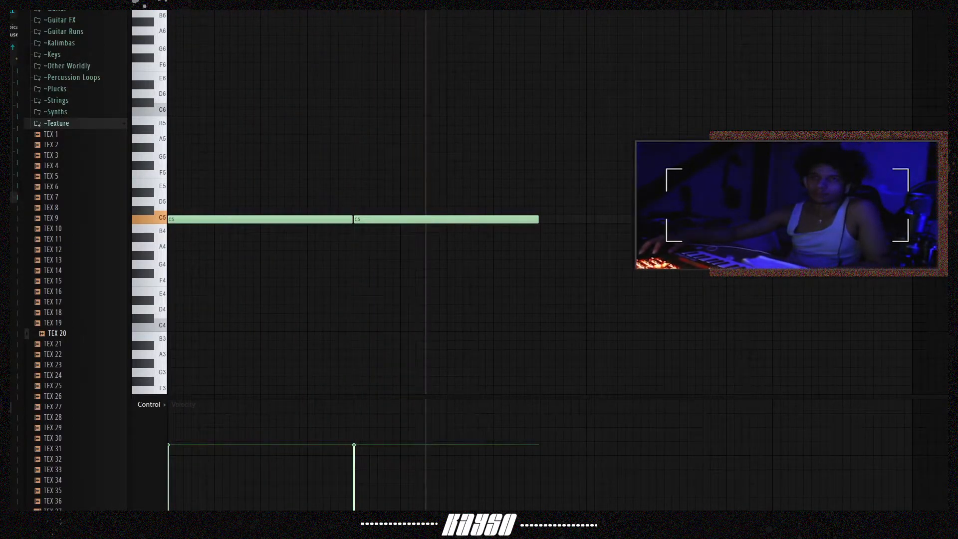
{"action": "key", "text": "space"}
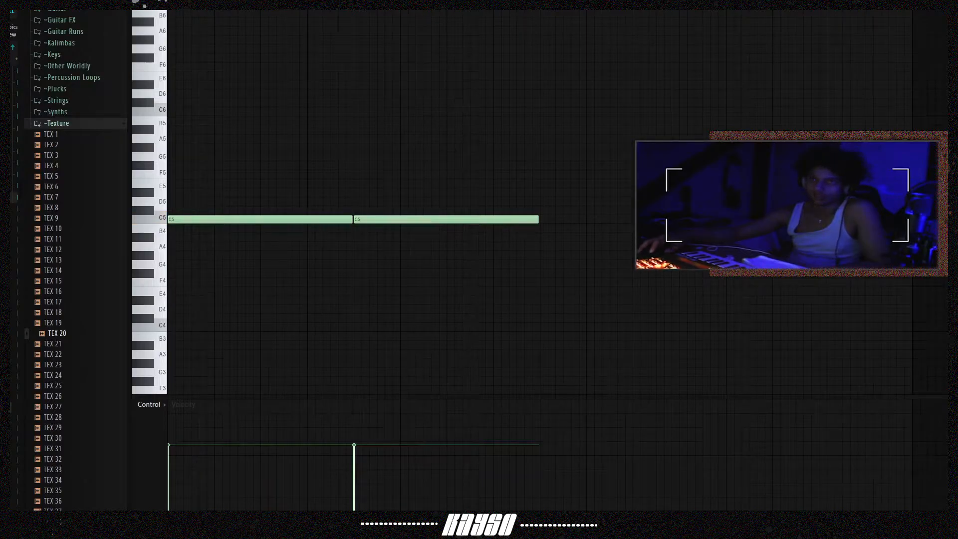
Step: Go to the Flute 50 pattern, open its C5 notes in the piano roll and play them back
{"action": "key", "text": "F6"}
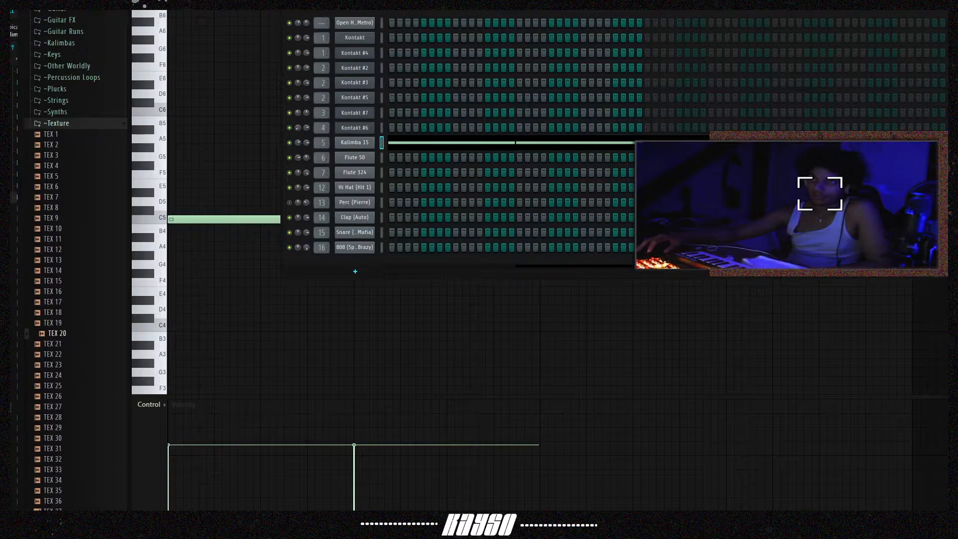
{"action": "key", "text": "KP_Add"}
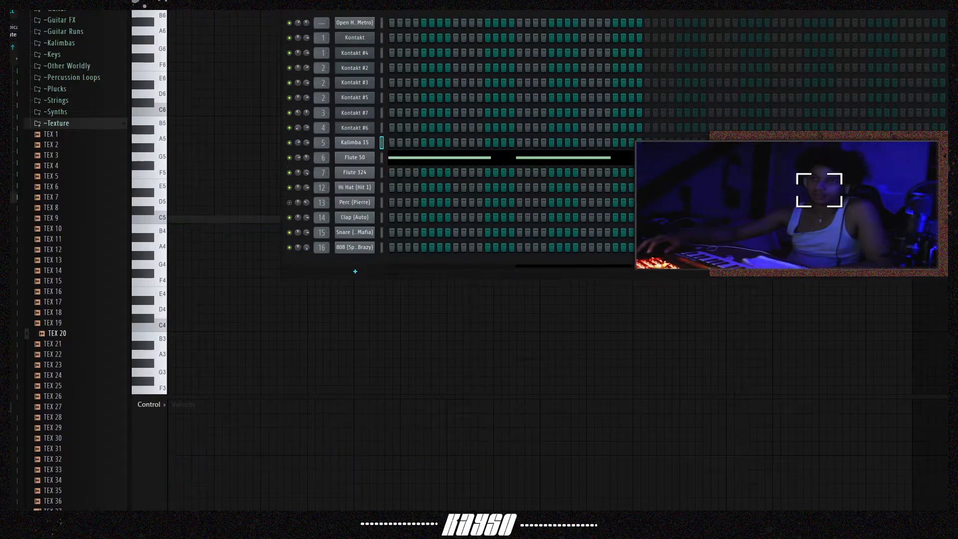
{"action": "left_click", "coordinate": [399, 158]}
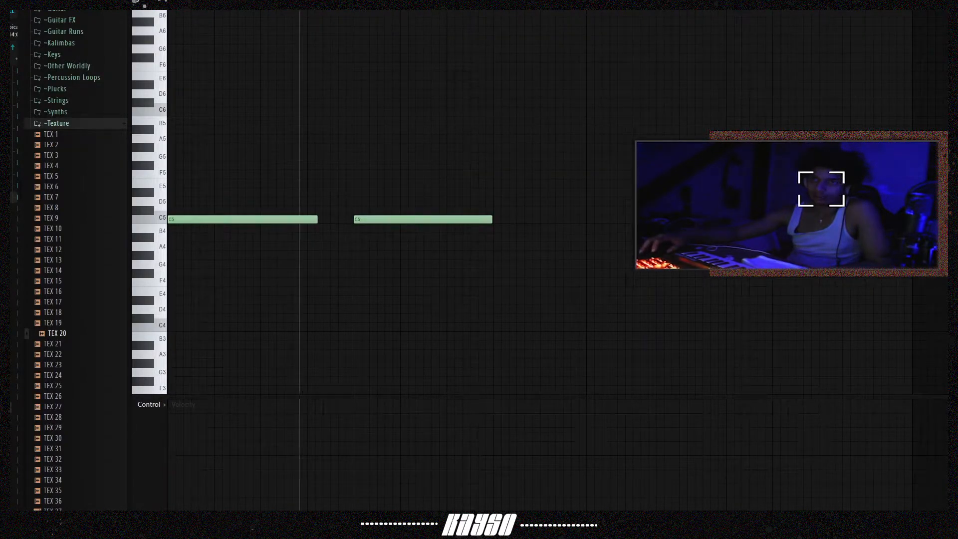
{"action": "key", "text": "space"}
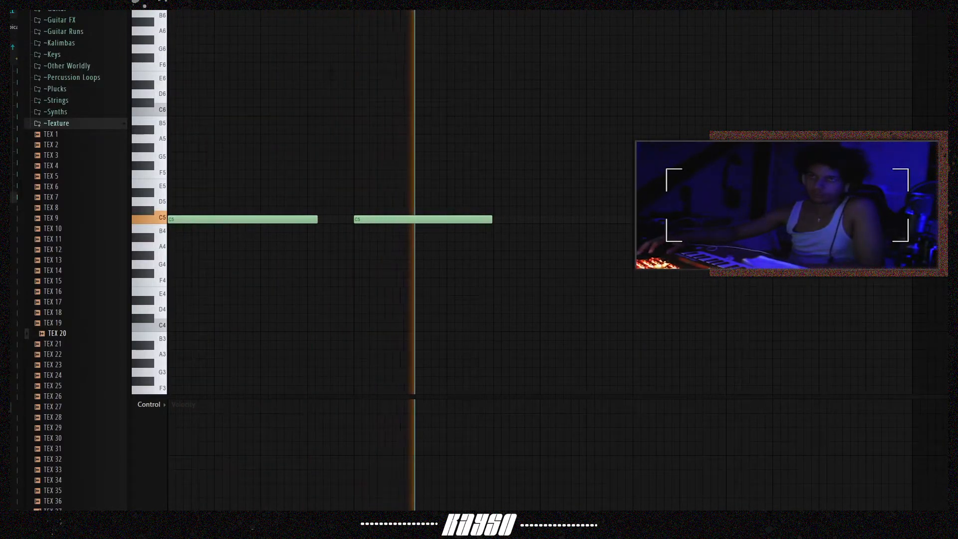
{"action": "key", "text": "space"}
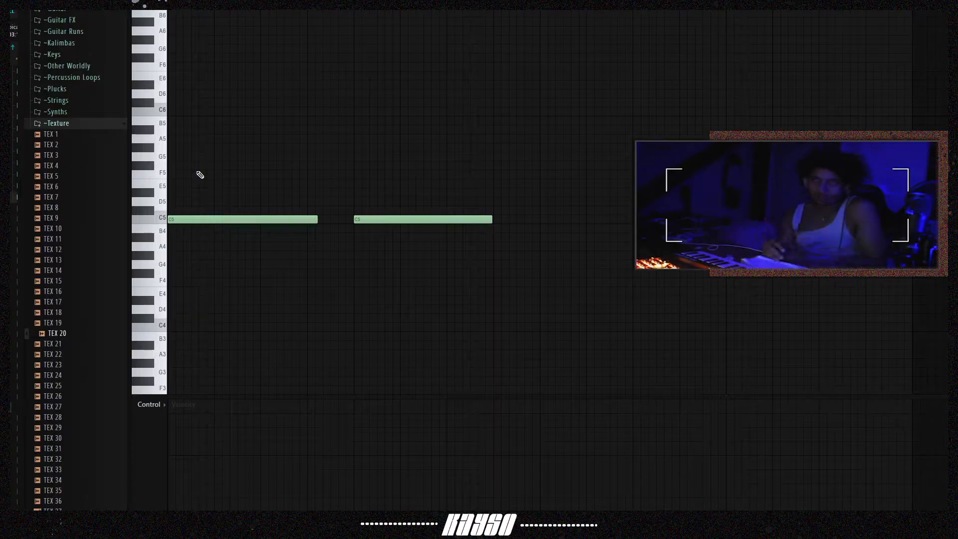
Step: Go to the Flute 324 pattern, open its C5 note in the piano roll and play it back
{"action": "key", "text": "F6"}
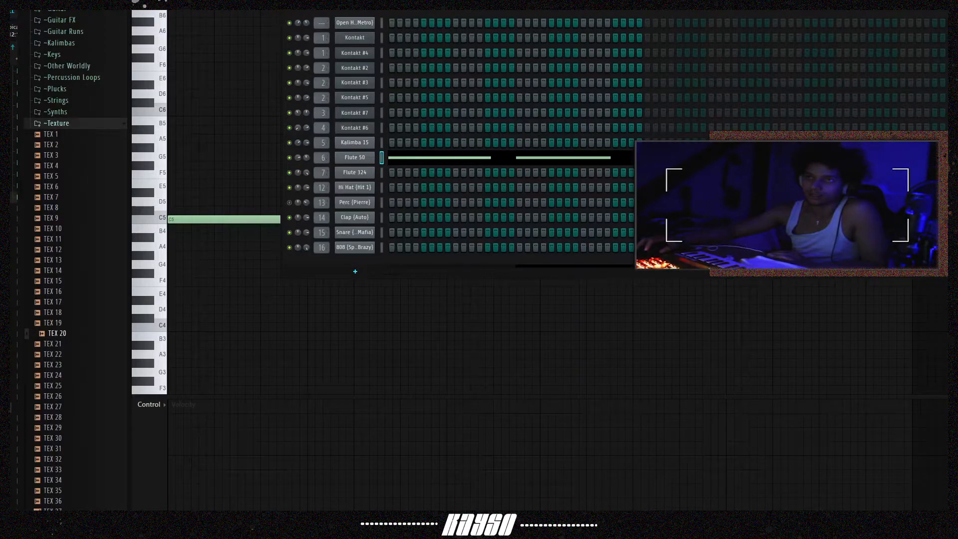
{"action": "left_click_drag", "start_coordinate": [355, 272], "coordinate": [311, 269]}
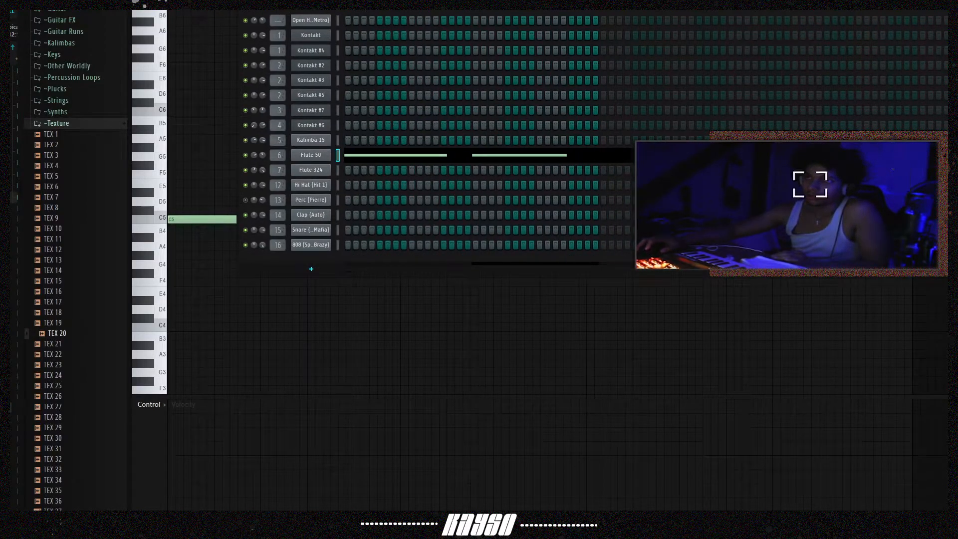
{"action": "key", "text": "KP_Add"}
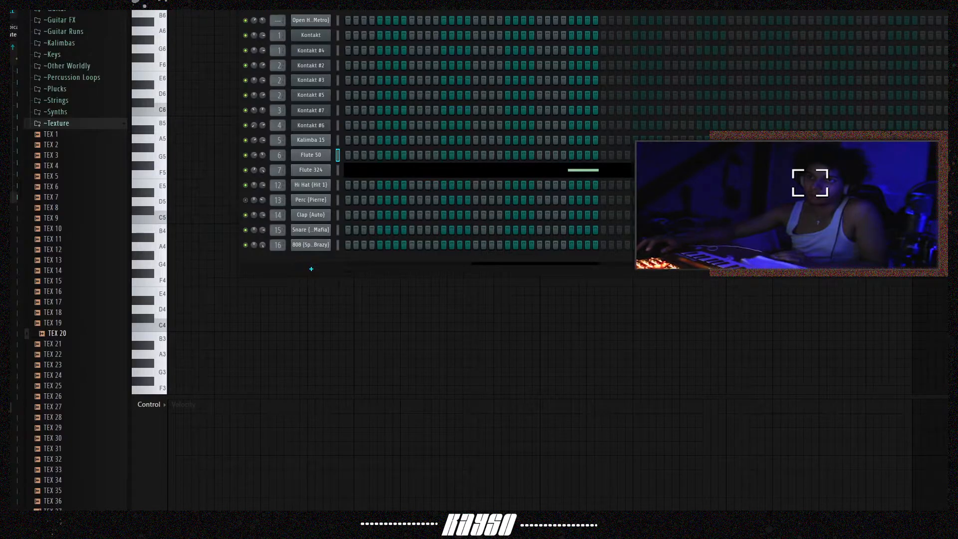
{"action": "left_click", "coordinate": [569, 170]}
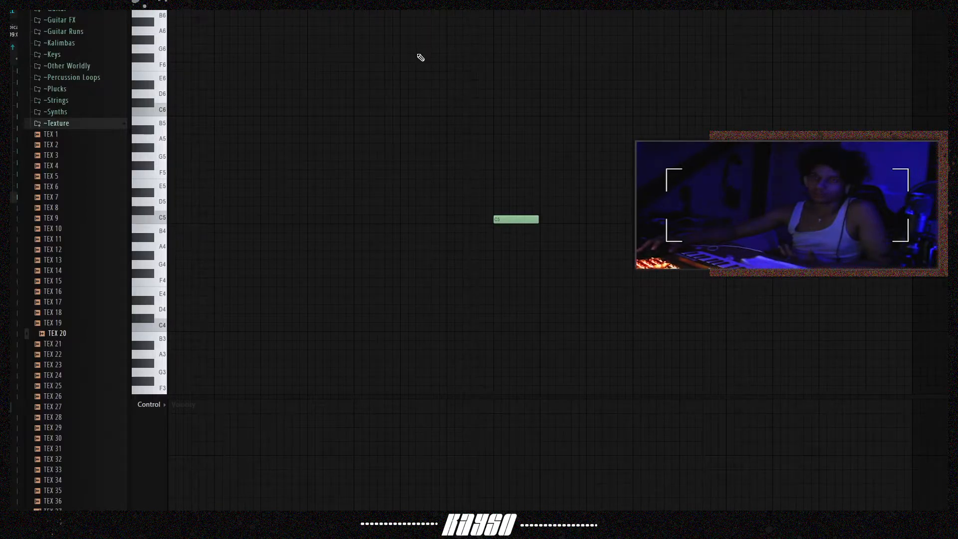
{"action": "left_click", "coordinate": [439, 5]}
{"action": "key", "text": "space"}
{"action": "key", "text": "space"}
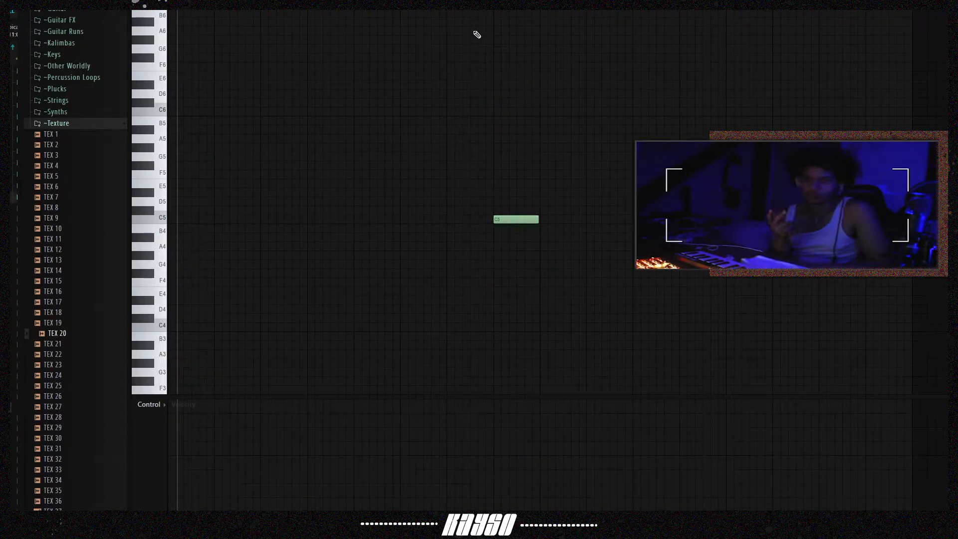
Step: Return to the Kontakt #4 pattern, and unmute playlist tracks 2 to 7 holding the Kontakt, Kalimba and Flute patterns
{"action": "key", "text": "F6"}
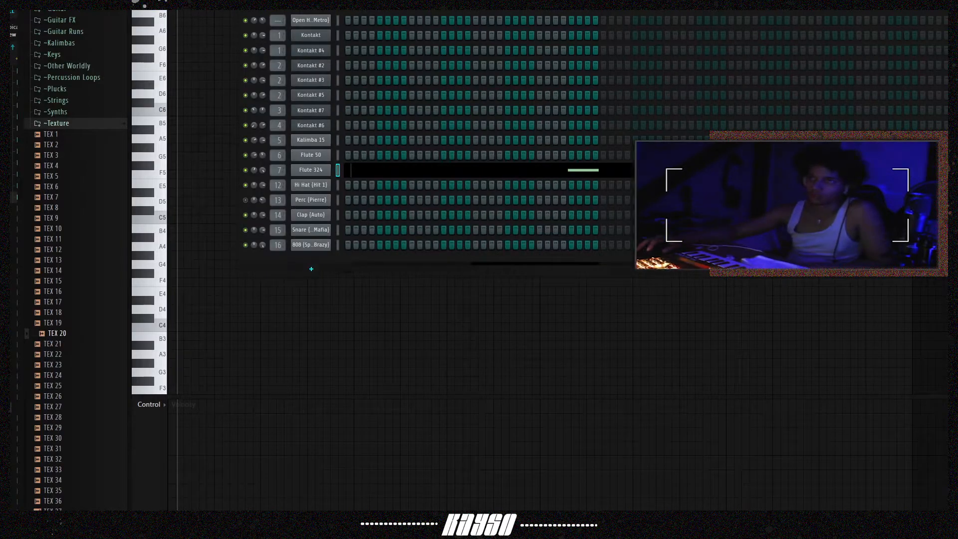
{"action": "key", "text": "KP_Subtract"}
{"action": "key", "text": "KP_Subtract"}
{"action": "key", "text": "KP_Subtract"}
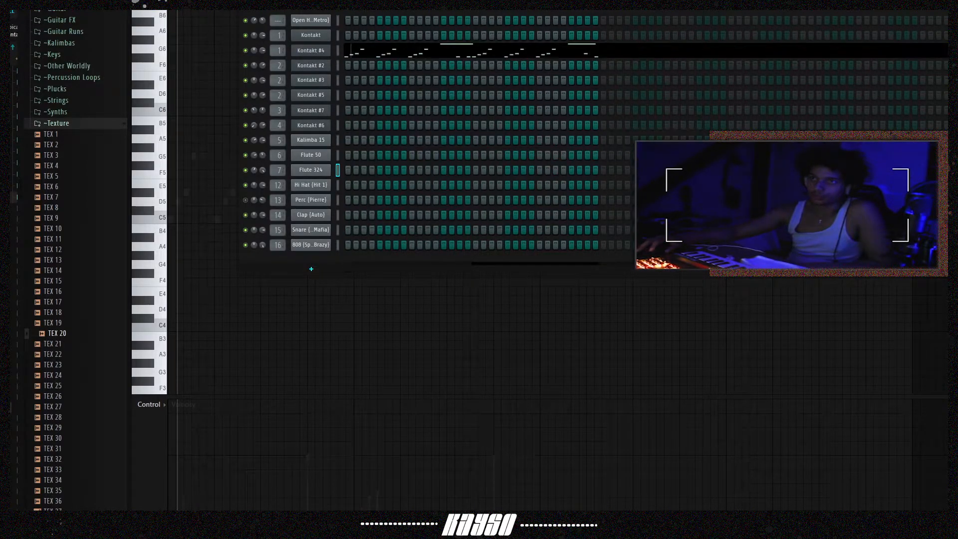
{"action": "key", "text": "F9"}
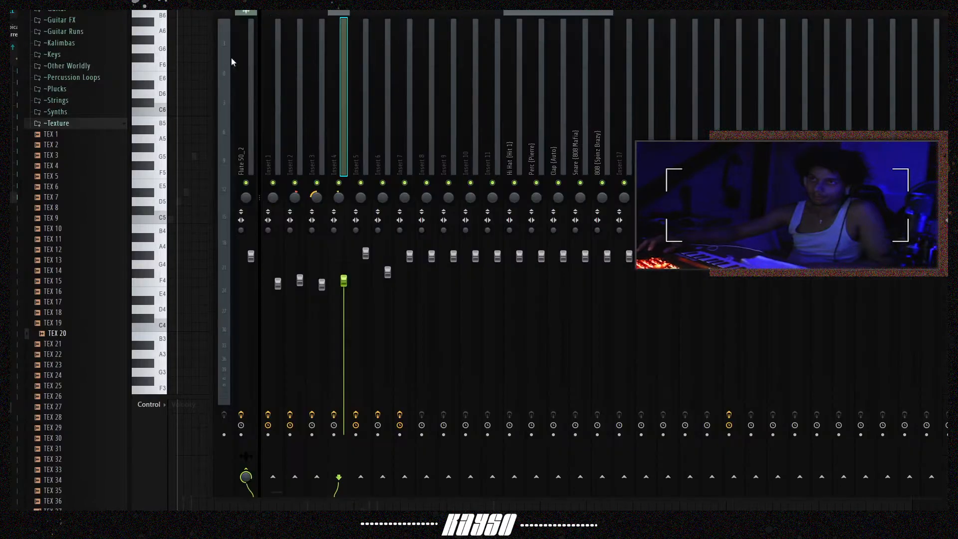
{"action": "key", "text": "F5"}
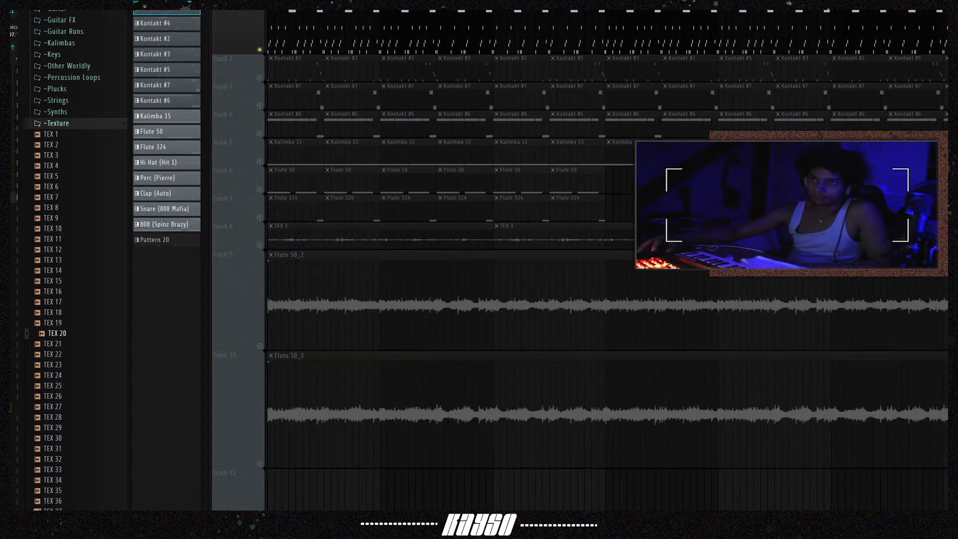
{"action": "left_click_drag", "start_coordinate": [260, 105], "coordinate": [262, 220]}
Step: Solo Insert 1 in the mixer and examine its ValhallaVintageVerb mix, decay and mode settings
{"action": "key", "text": "F9"}
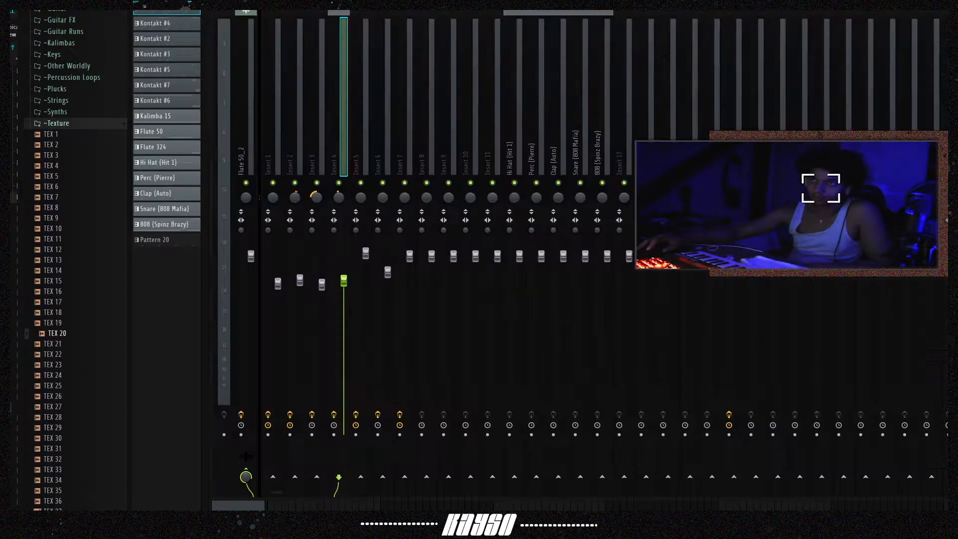
{"action": "left_click", "coordinate": [273, 91]}
{"action": "right_click", "coordinate": [277, 182]}
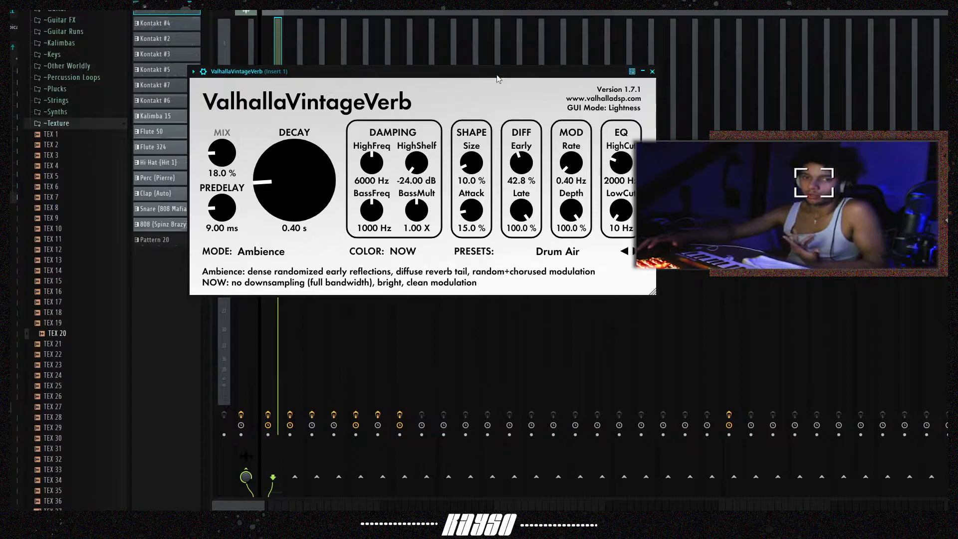
{"action": "mouse_move", "coordinate": [316, 181]}
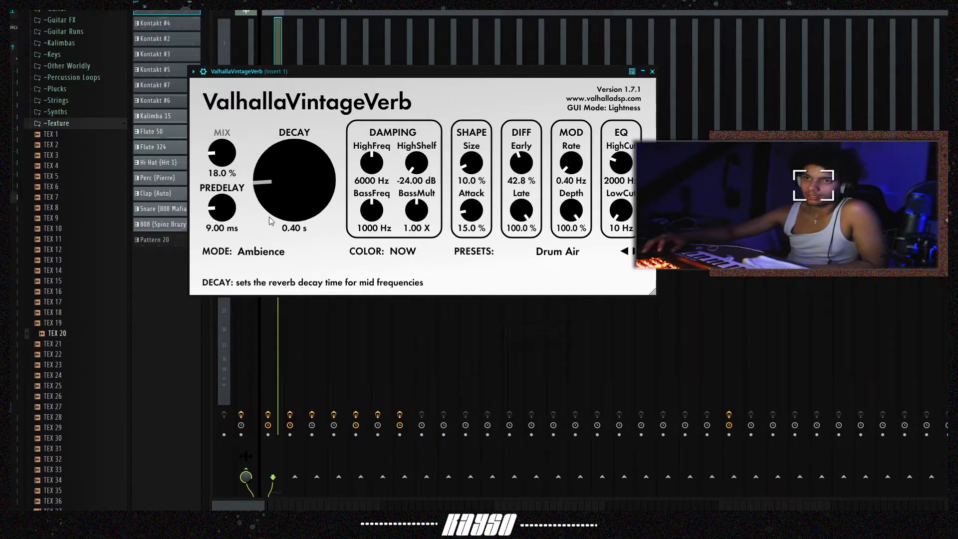
{"action": "mouse_move", "coordinate": [228, 155]}
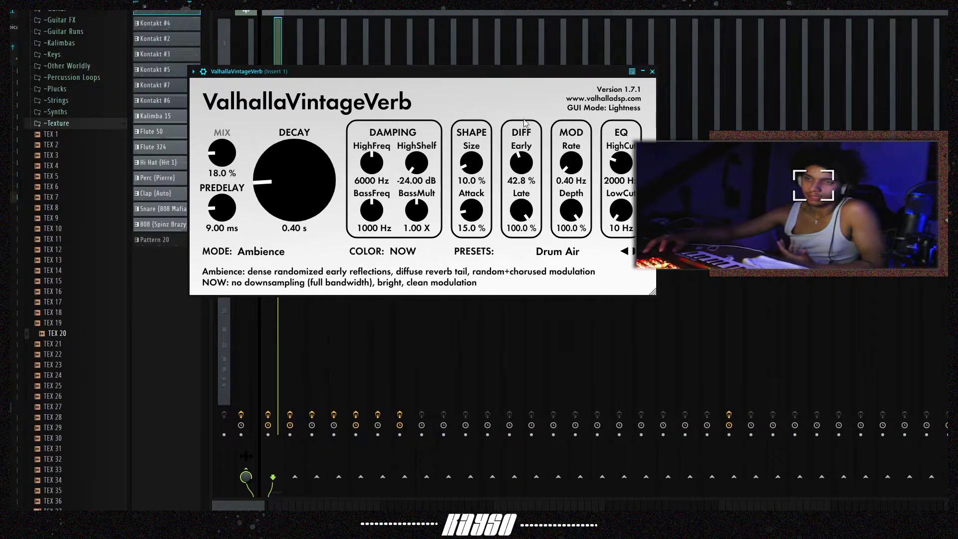
{"action": "left_click", "coordinate": [652, 71]}
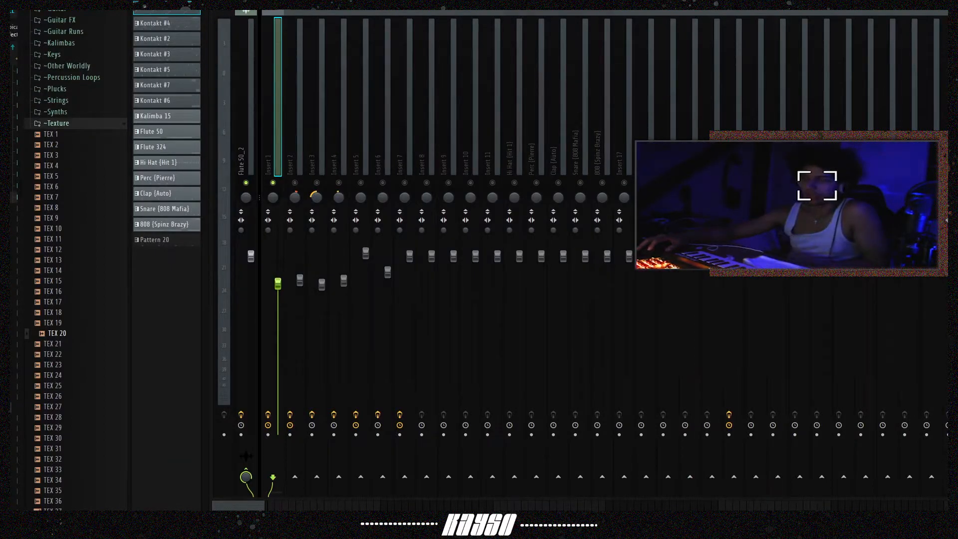
Step: Examine the Fruity Parametric EQ 2 curve and the Fruity Flanger settings on Insert 1
{"action": "left_click", "coordinate": [943, 137]}
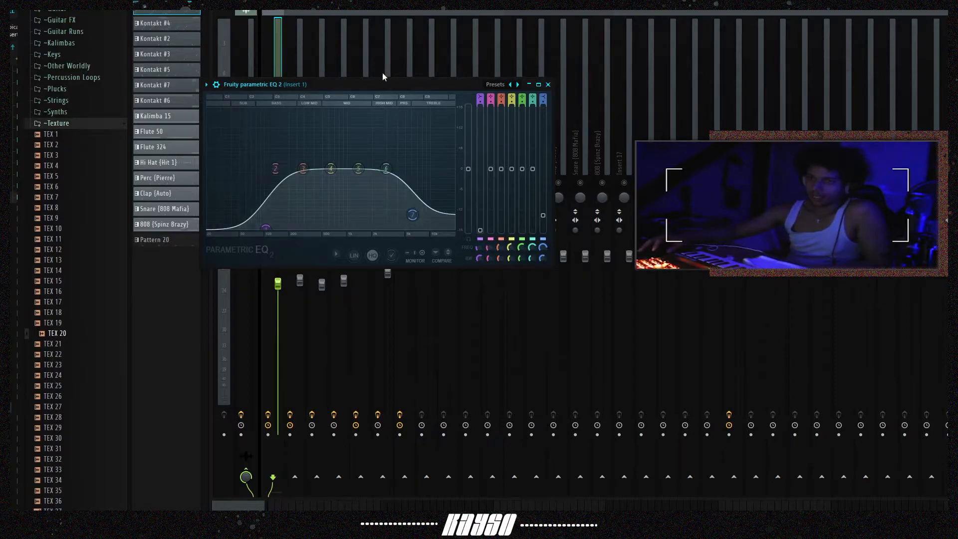
{"action": "left_click_drag", "start_coordinate": [401, 86], "coordinate": [459, 78]}
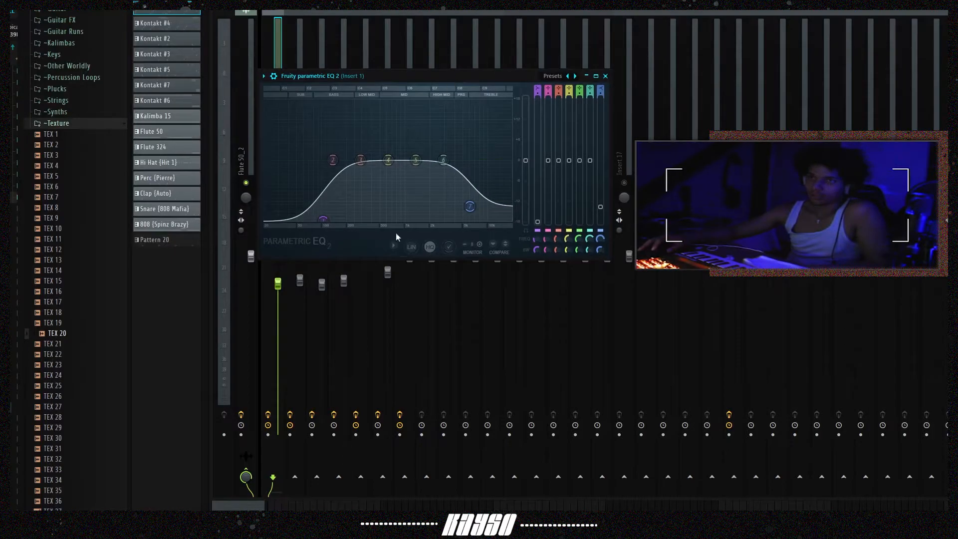
{"action": "left_click", "coordinate": [606, 76]}
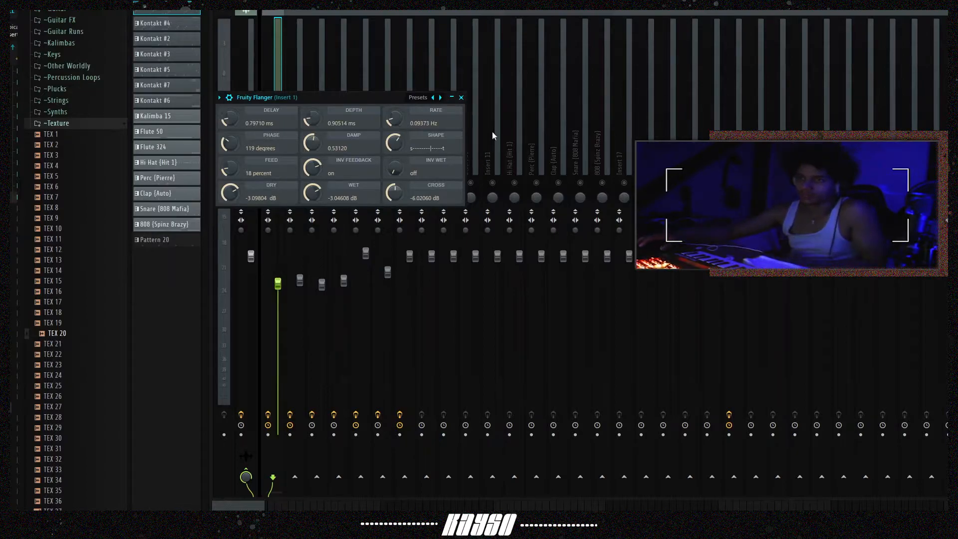
{"action": "left_click", "coordinate": [461, 98]}
Step: Solo Insert 2 in the mixer and open its ValhallaVintageVerb to examine the reverb settings
{"action": "left_click", "coordinate": [301, 127]}
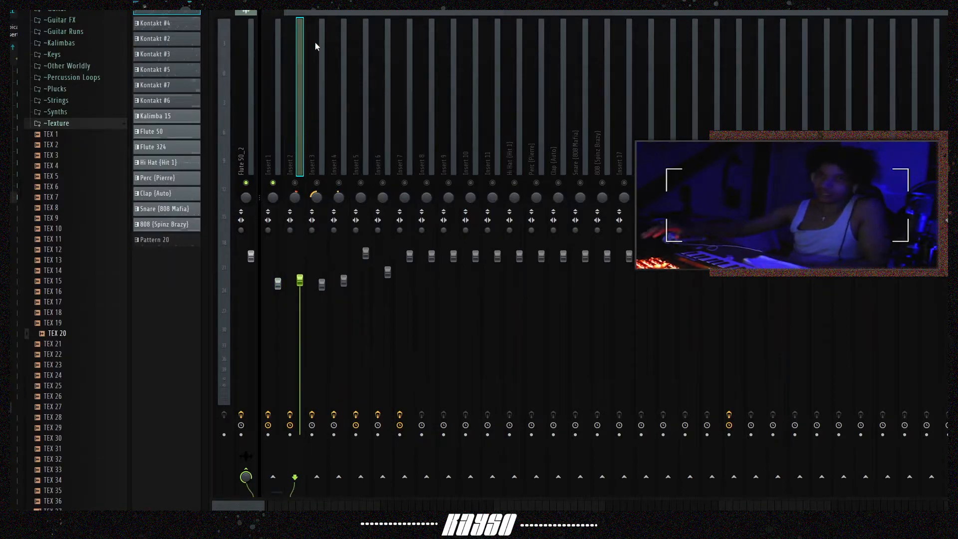
{"action": "left_click", "coordinate": [296, 183]}
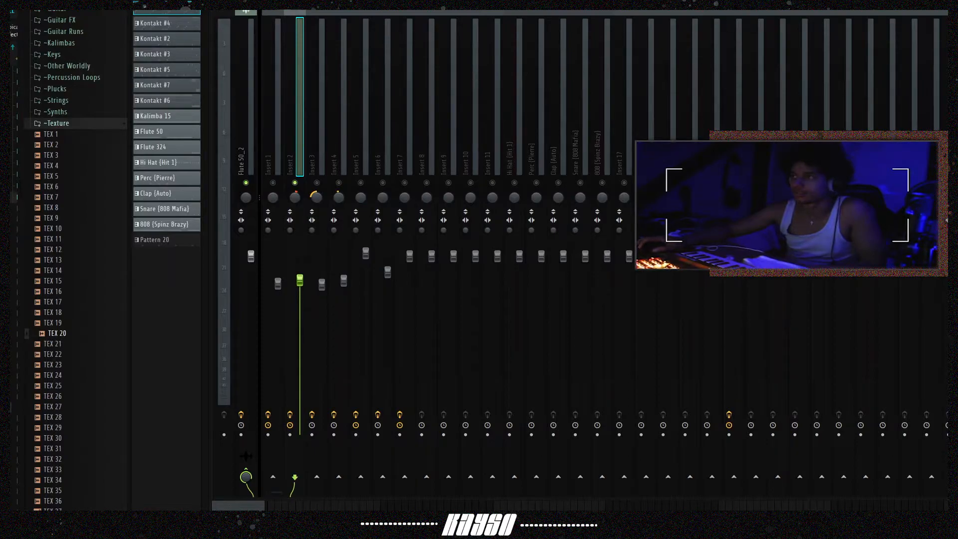
{"action": "left_click", "coordinate": [948, 32]}
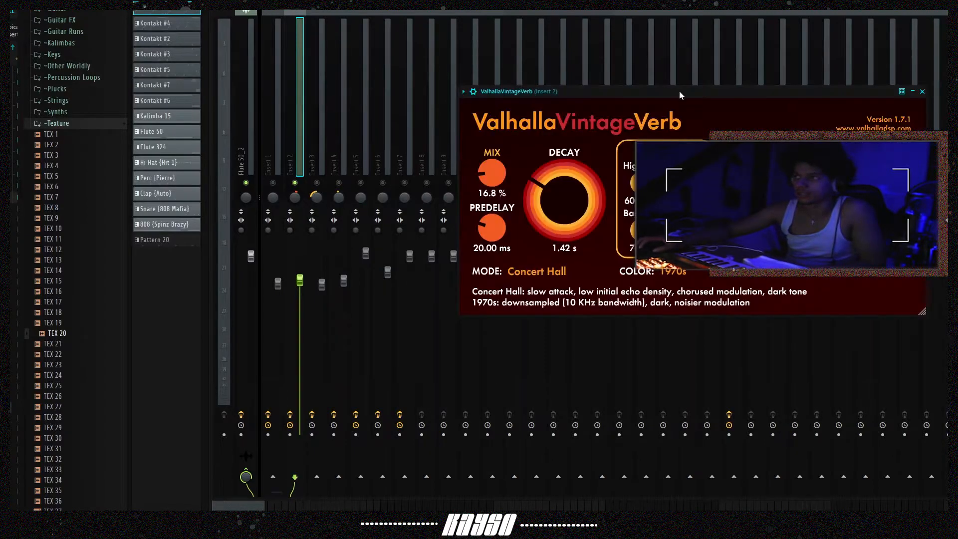
Step: Open Insert 2's Fruity Parametric EQ 2, fit its window into view and examine the EQ curve
{"action": "left_click", "coordinate": [947, 48]}
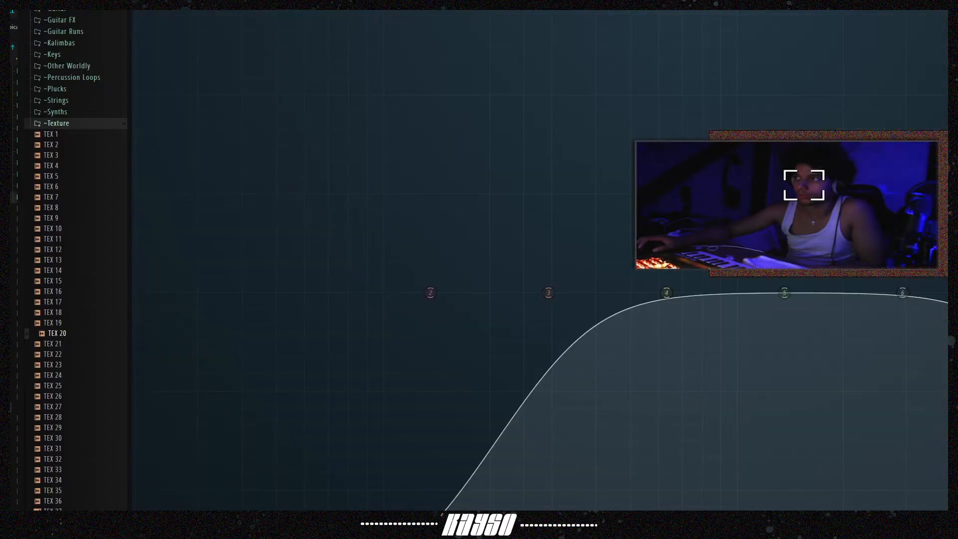
{"action": "left_click", "coordinate": [948, 62]}
{"action": "left_click_drag", "start_coordinate": [948, 106], "coordinate": [658, 59]}
{"action": "left_click_drag", "start_coordinate": [947, 92], "coordinate": [891, 52]}
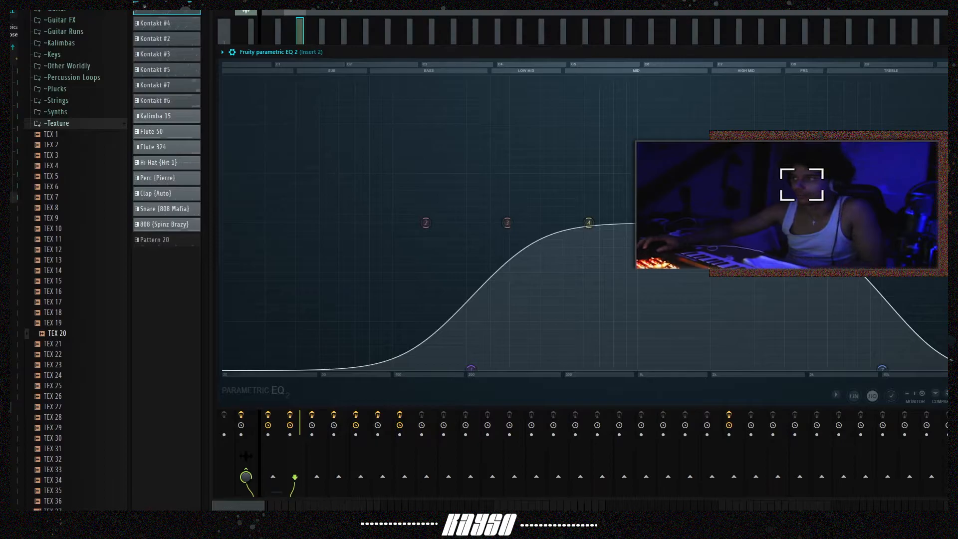
{"action": "key", "text": "Escape"}
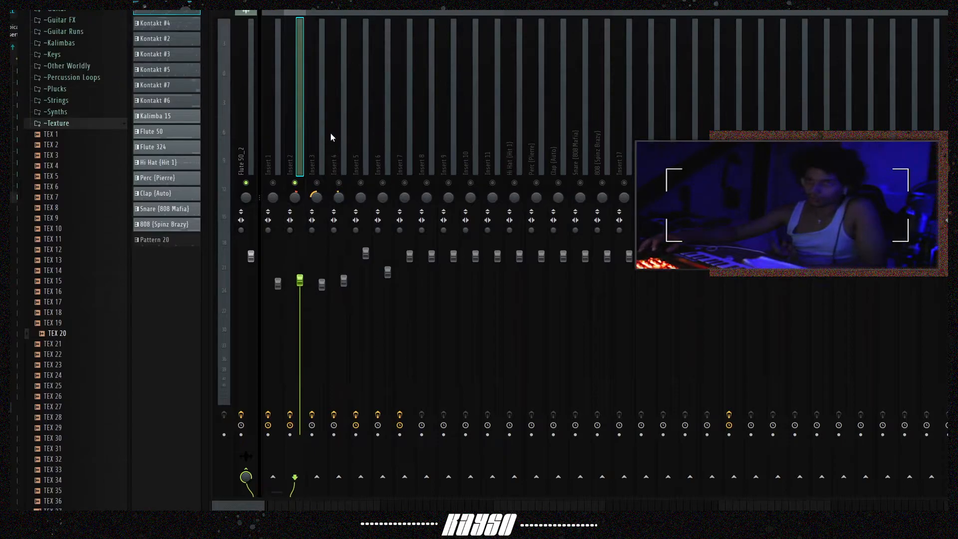
Step: Solo Insert 3 in the mixer and play the arrangement to hear it, checking the playlist and channel rack
{"action": "left_click", "coordinate": [319, 152]}
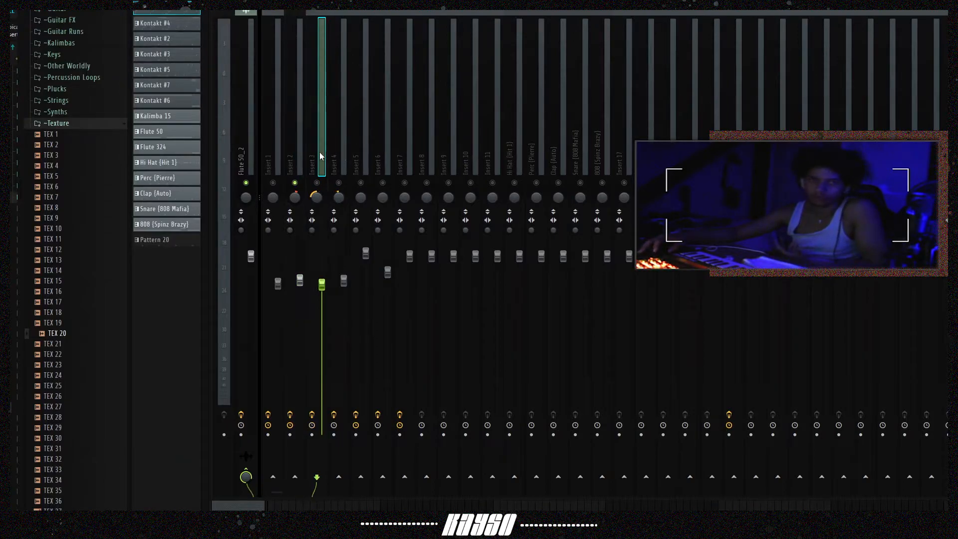
{"action": "left_click", "coordinate": [318, 184]}
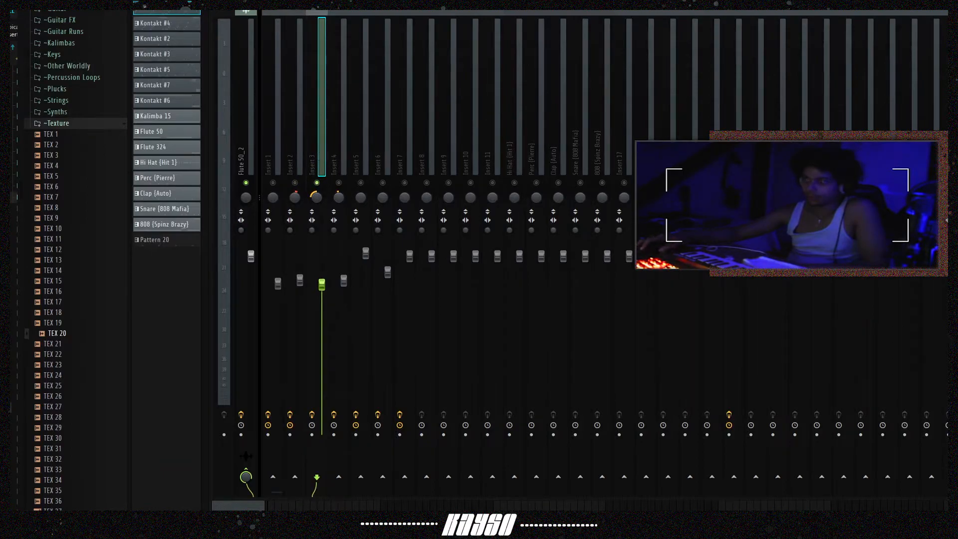
{"action": "key", "text": "space"}
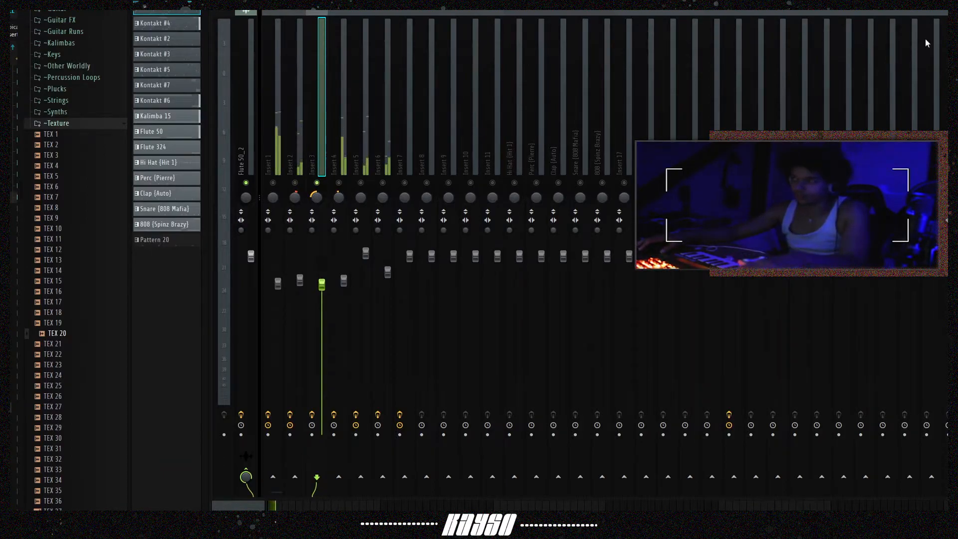
{"action": "key", "text": "F5"}
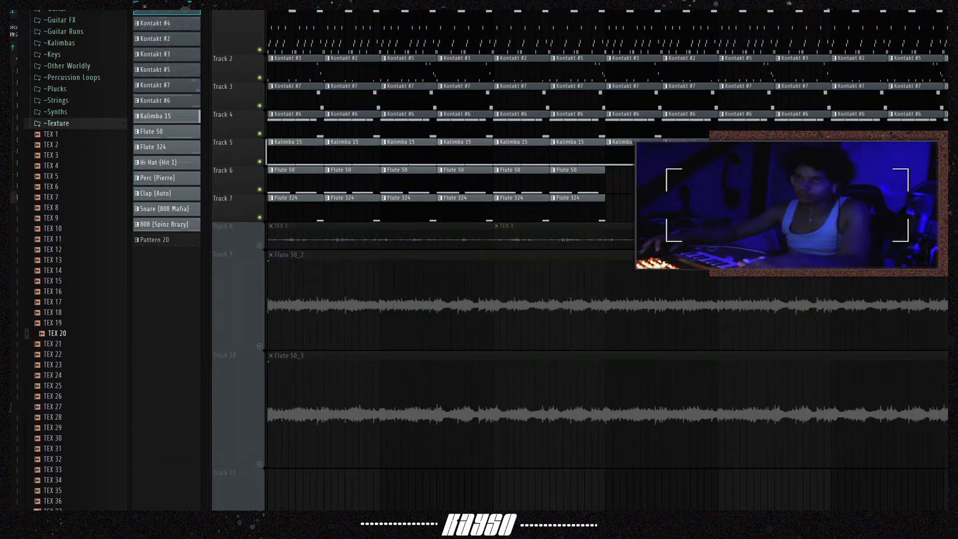
{"action": "key", "text": "F6"}
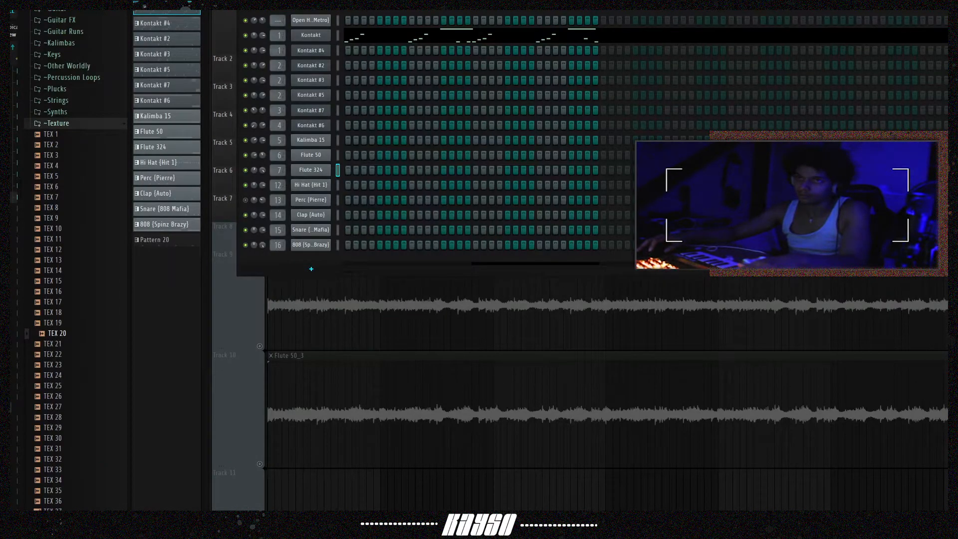
{"action": "key", "text": "F9"}
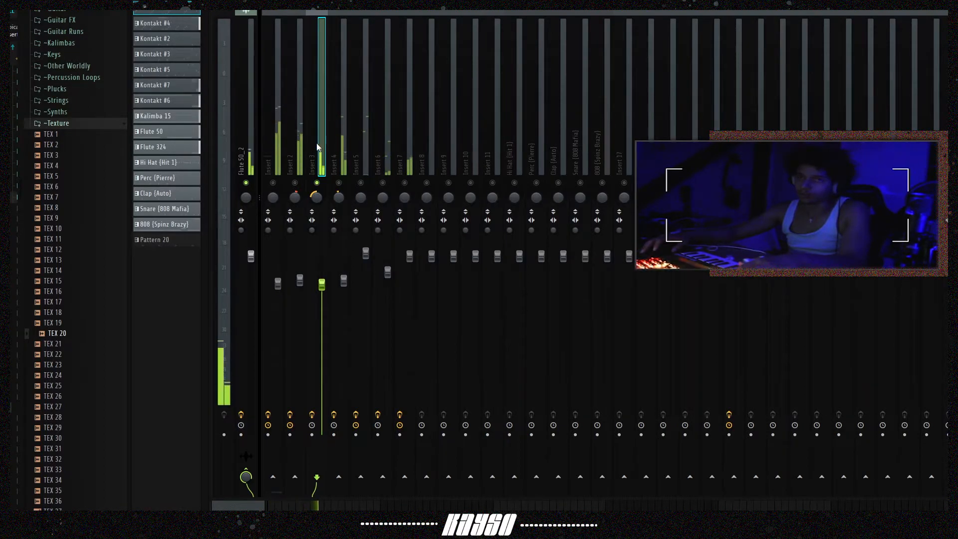
{"action": "key", "text": "space"}
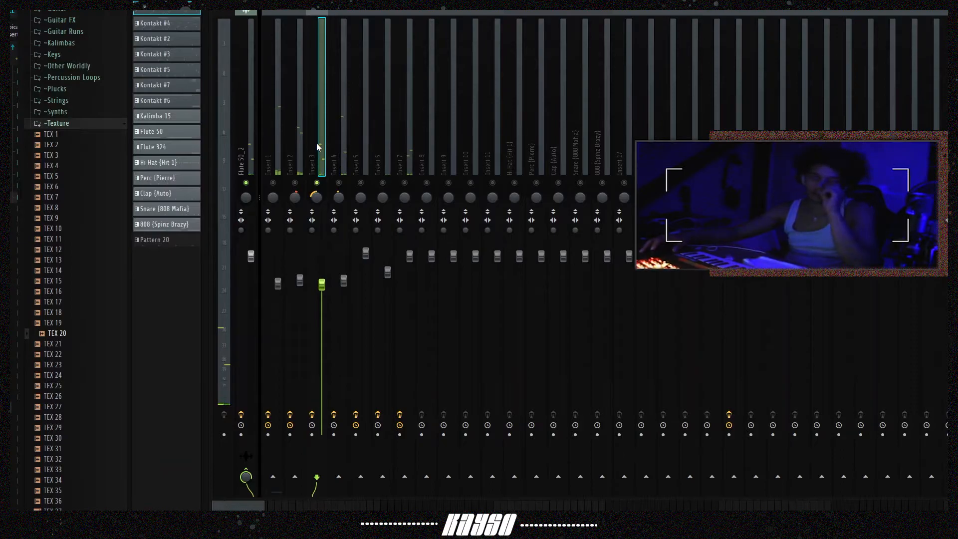
Step: Solo Insert 4, examine its ValhallaVintageVerb, play it back and open its Gross Beat effect
{"action": "left_click", "coordinate": [351, 159]}
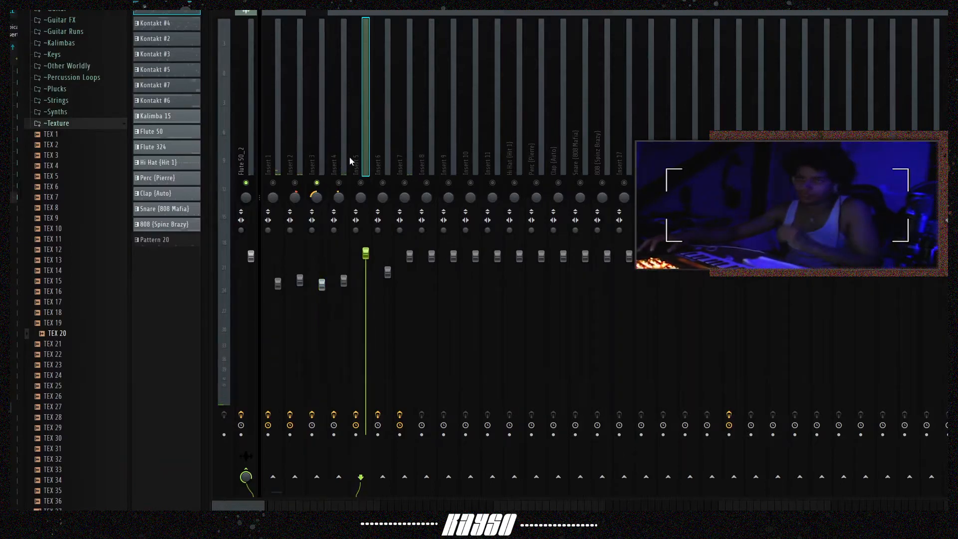
{"action": "left_click", "coordinate": [343, 159]}
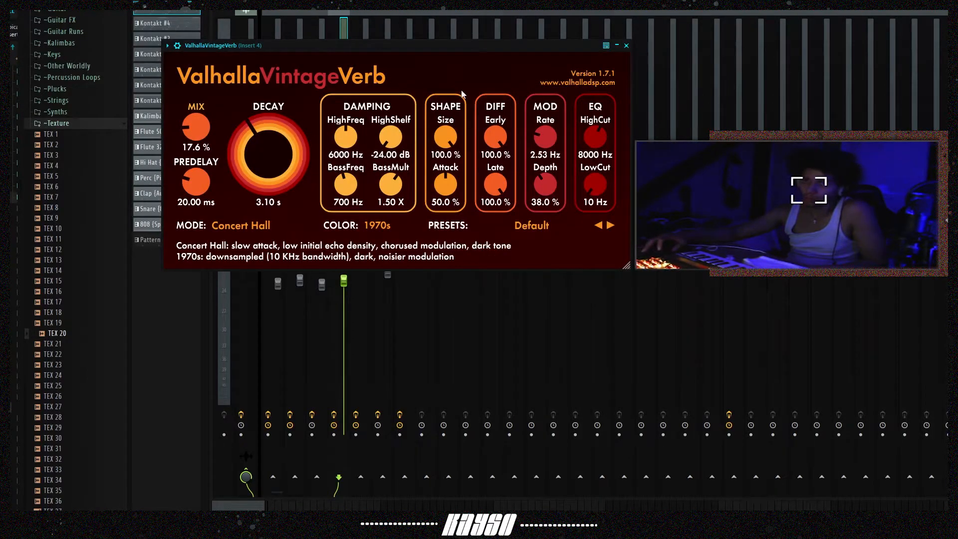
{"action": "left_click", "coordinate": [626, 46]}
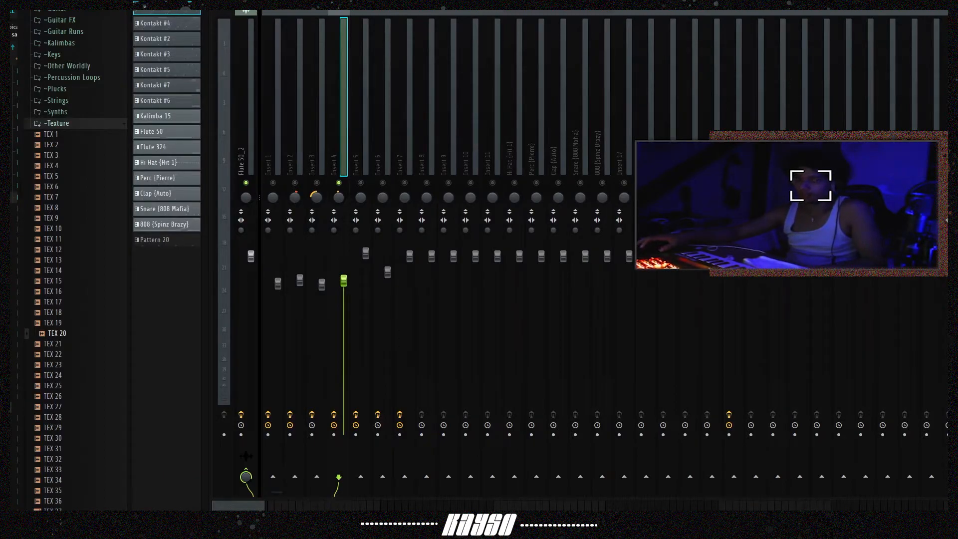
{"action": "key", "text": "space"}
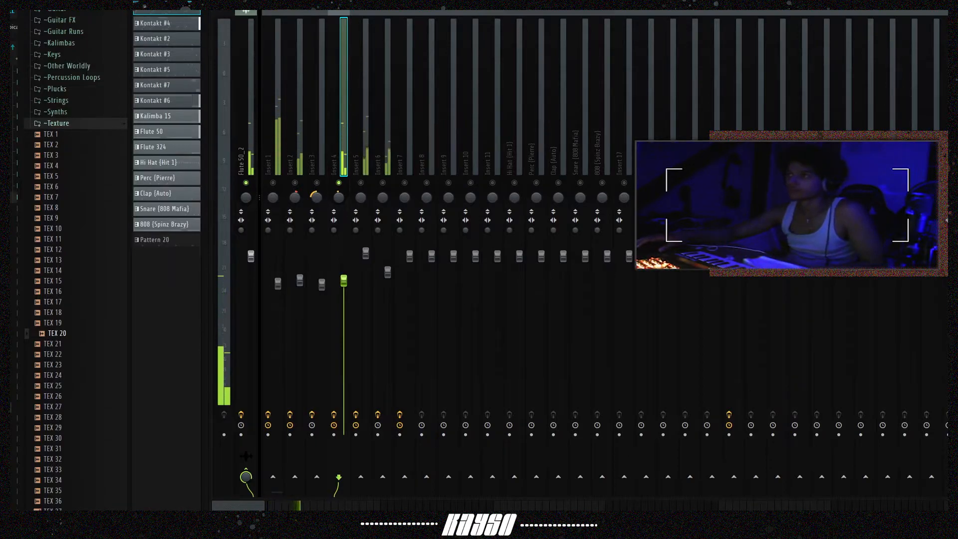
{"action": "key", "text": "space"}
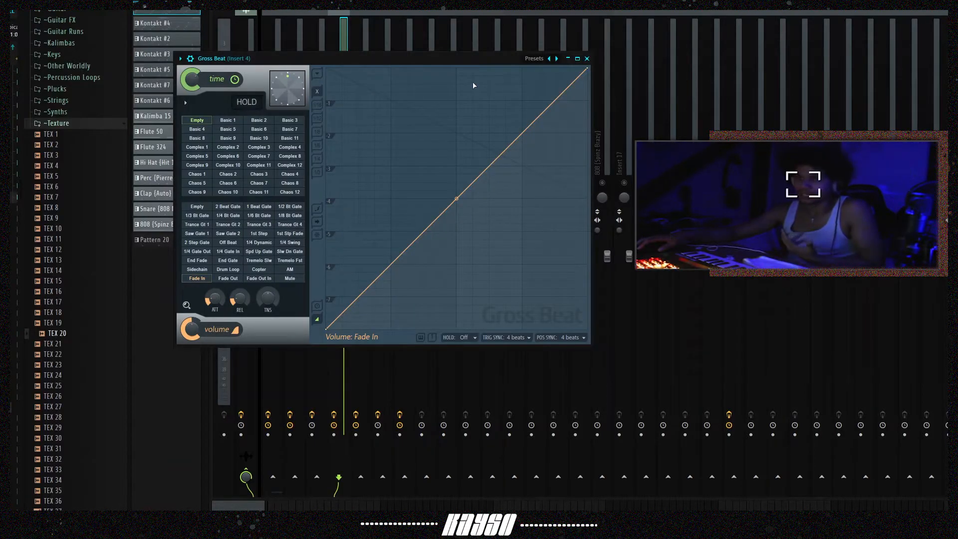
Step: Examine the Fade In volume envelope in Insert 4's Gross Beat, then close the effect
{"action": "left_click_drag", "start_coordinate": [474, 59], "coordinate": [572, 49]}
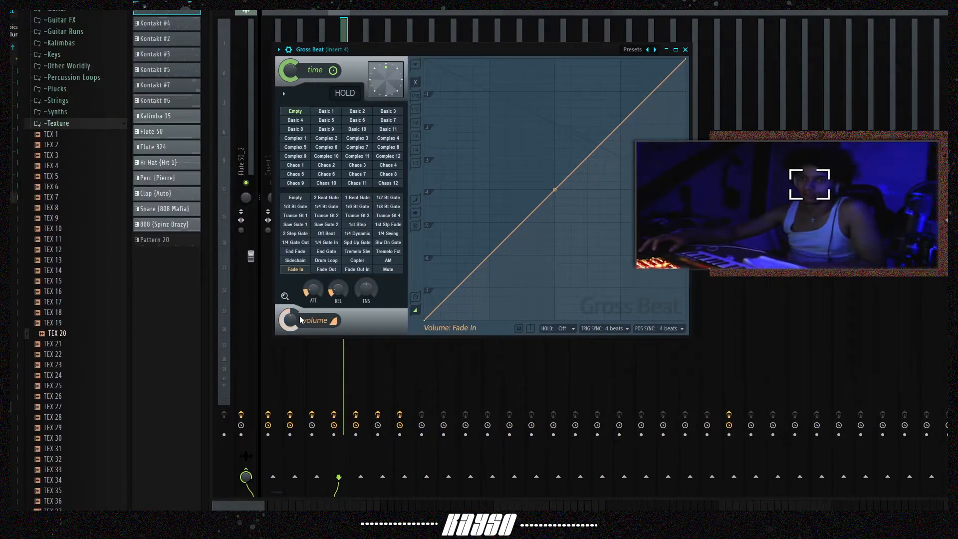
{"action": "left_click", "coordinate": [687, 49]}
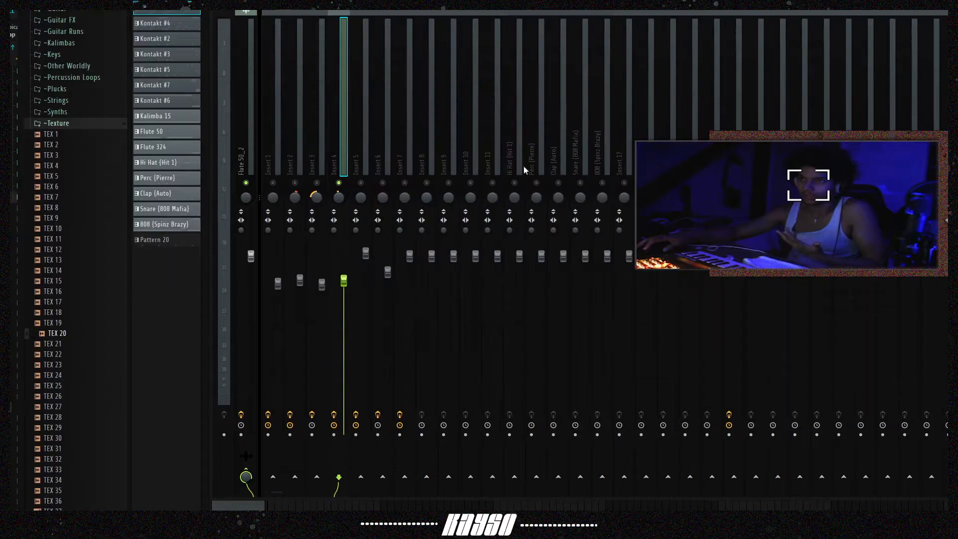
Step: Solo Insert 5 in the mixer and examine its Fruity Parametric EQ 2 curve and Portal effect
{"action": "left_click", "coordinate": [369, 154]}
{"action": "right_click", "coordinate": [361, 183]}
{"action": "left_click", "coordinate": [952, 55]}
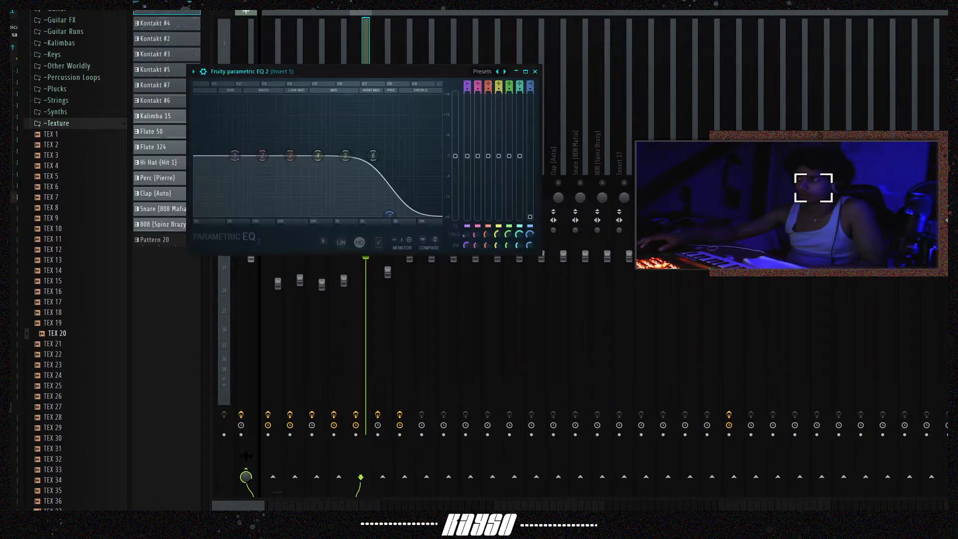
{"action": "left_click", "coordinate": [535, 71]}
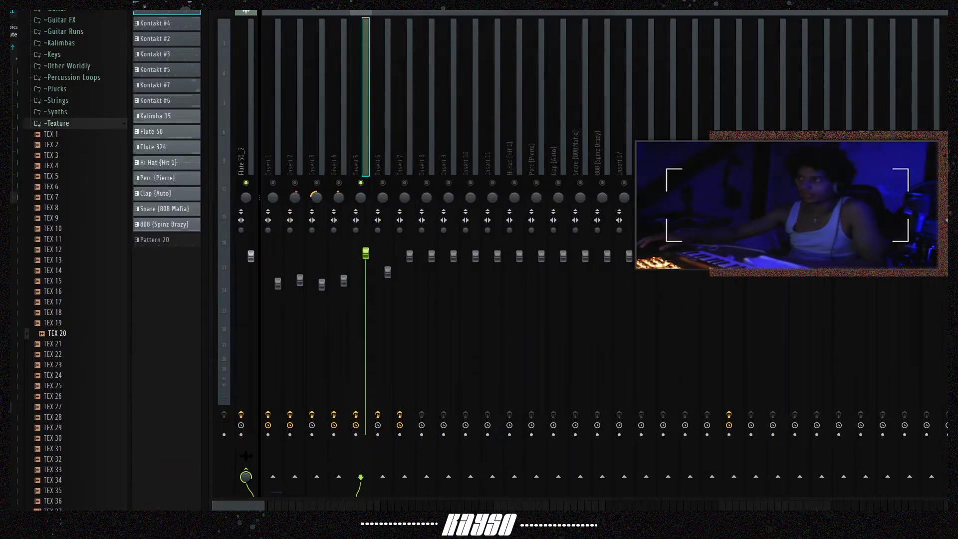
{"action": "left_click", "coordinate": [951, 72]}
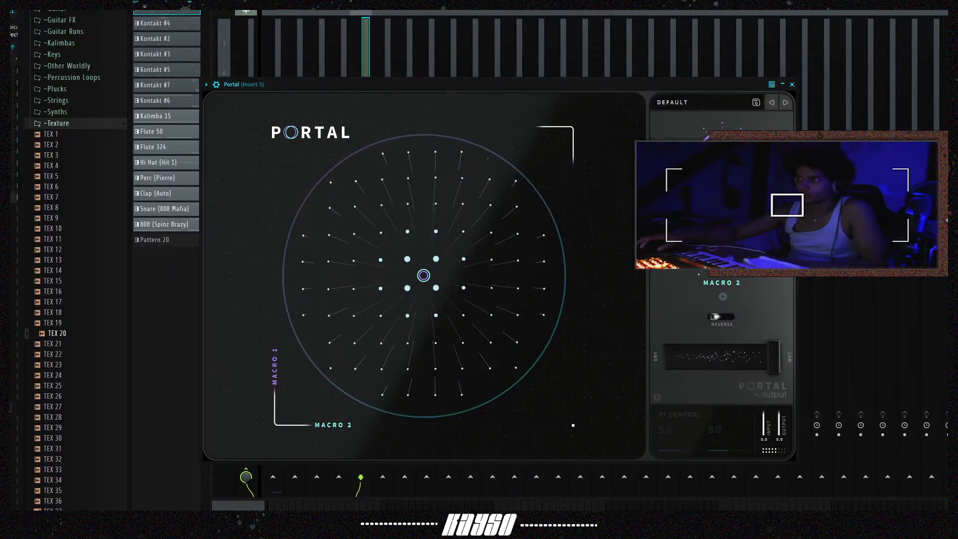
{"action": "left_click", "coordinate": [792, 85]}
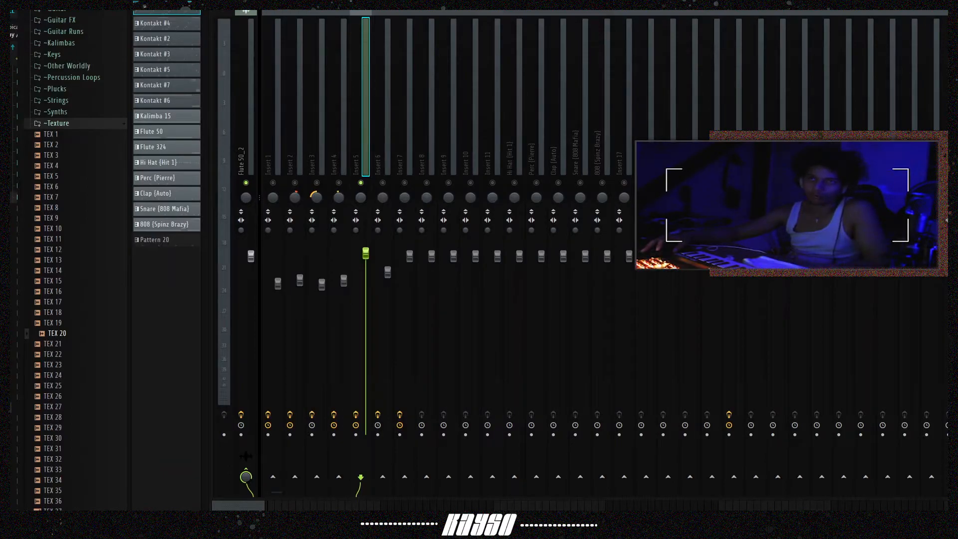
Step: Play the soloed Insert 5 twice to hear how its effects shape the sound
{"action": "key", "text": "space"}
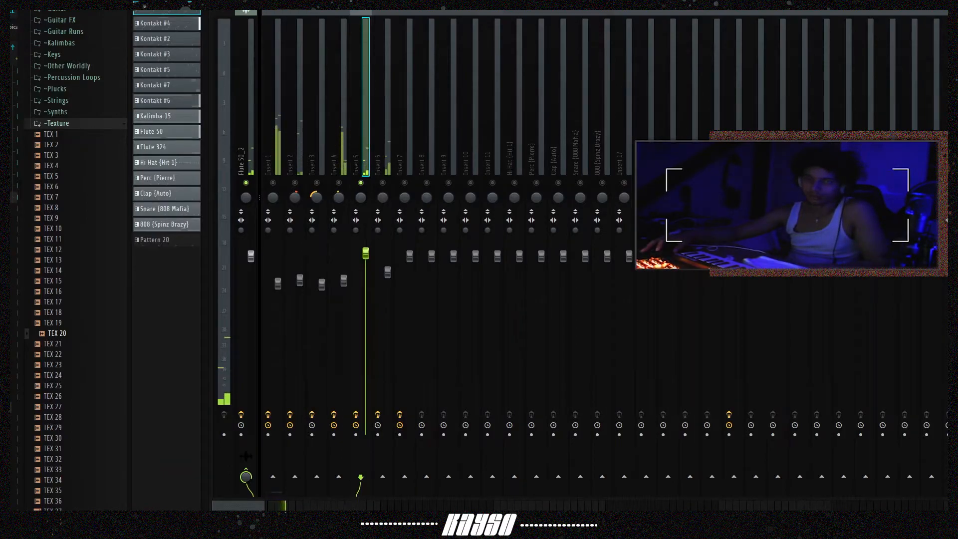
{"action": "key", "text": "space"}
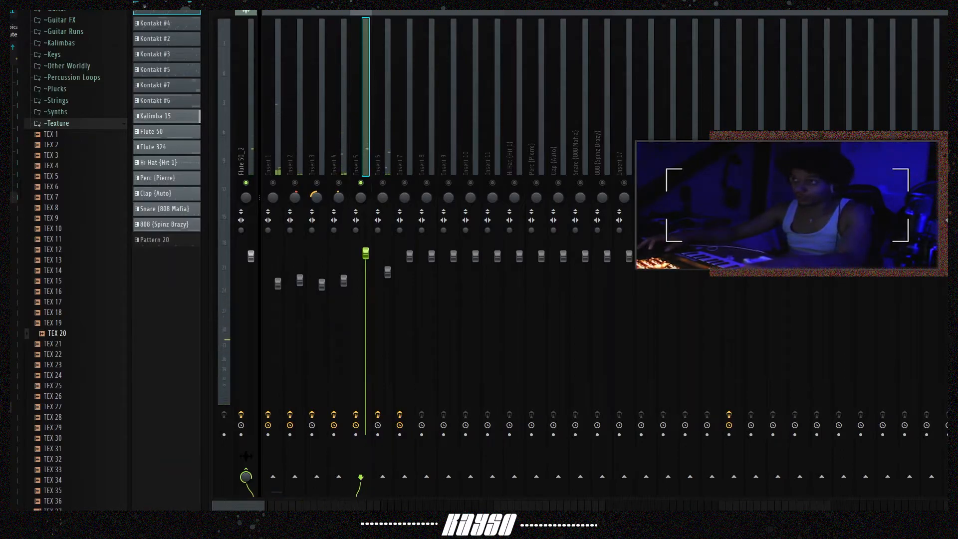
{"action": "key", "text": "space"}
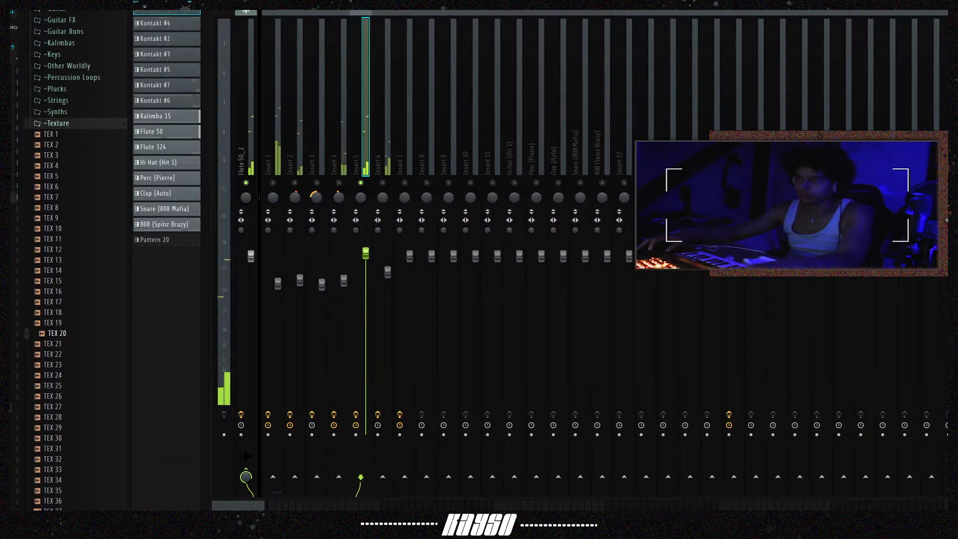
{"action": "key", "text": "space"}
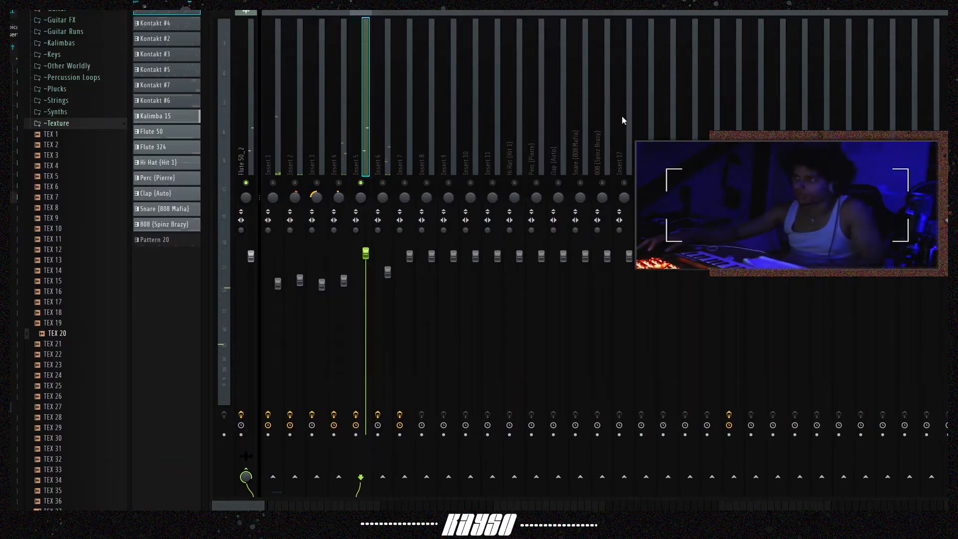
Step: Solo Insert 6, examine its ValhallaVintageVerb settings and play it back
{"action": "left_click", "coordinate": [384, 149]}
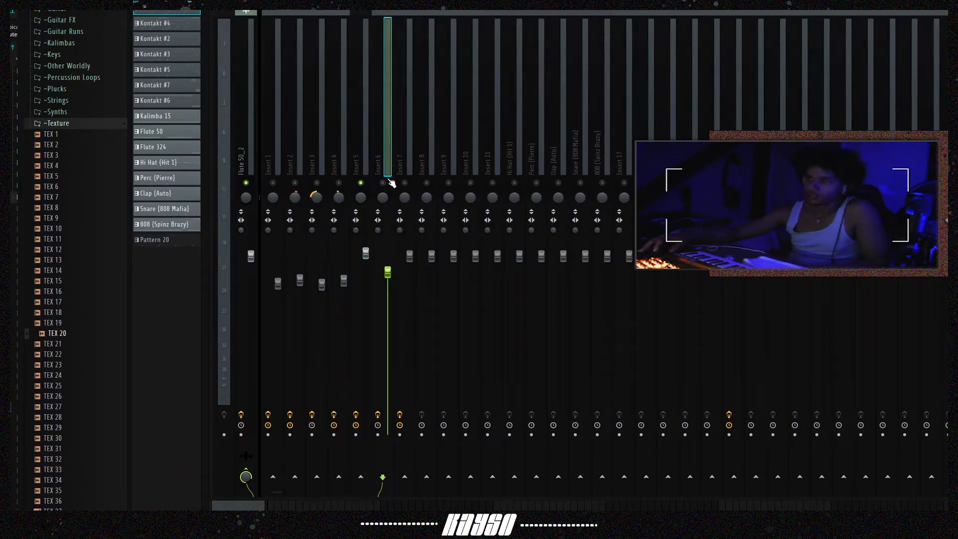
{"action": "left_click", "coordinate": [404, 145]}
{"action": "left_click", "coordinate": [386, 143]}
{"action": "left_click", "coordinate": [384, 184]}
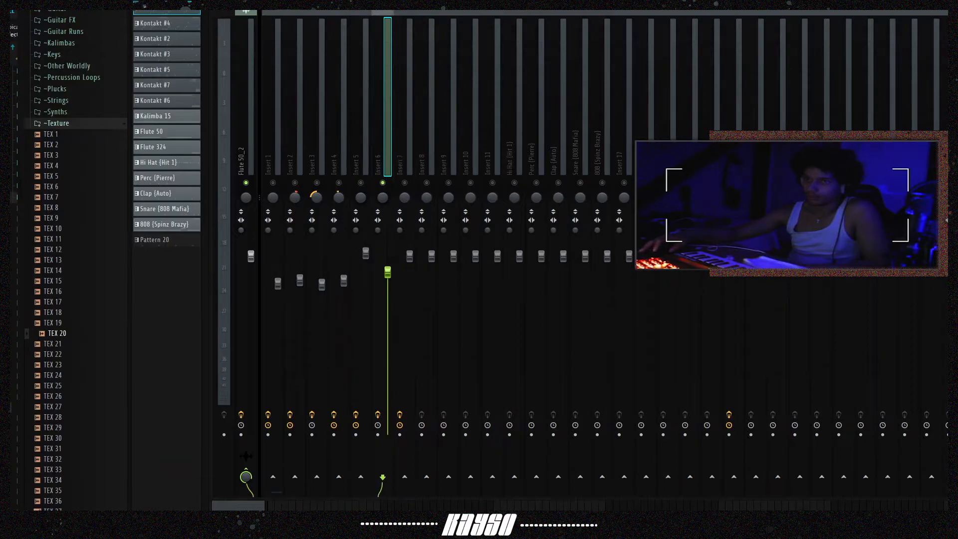
{"action": "left_click", "coordinate": [947, 50]}
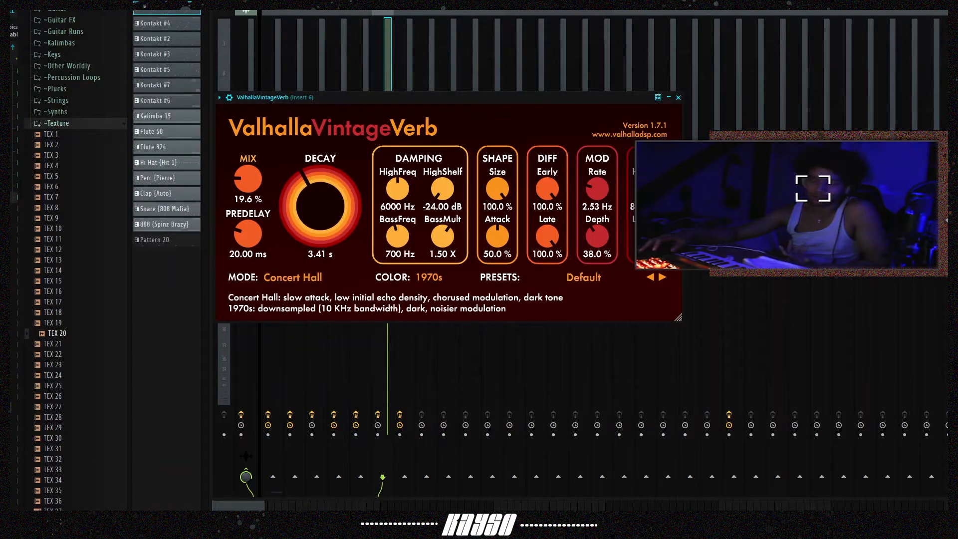
{"action": "left_click", "coordinate": [678, 97]}
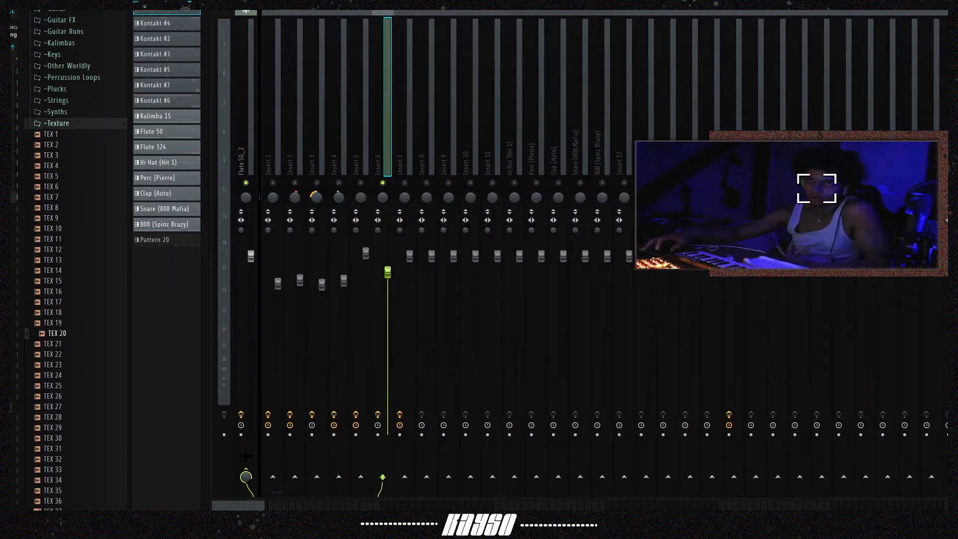
{"action": "key", "text": "space"}
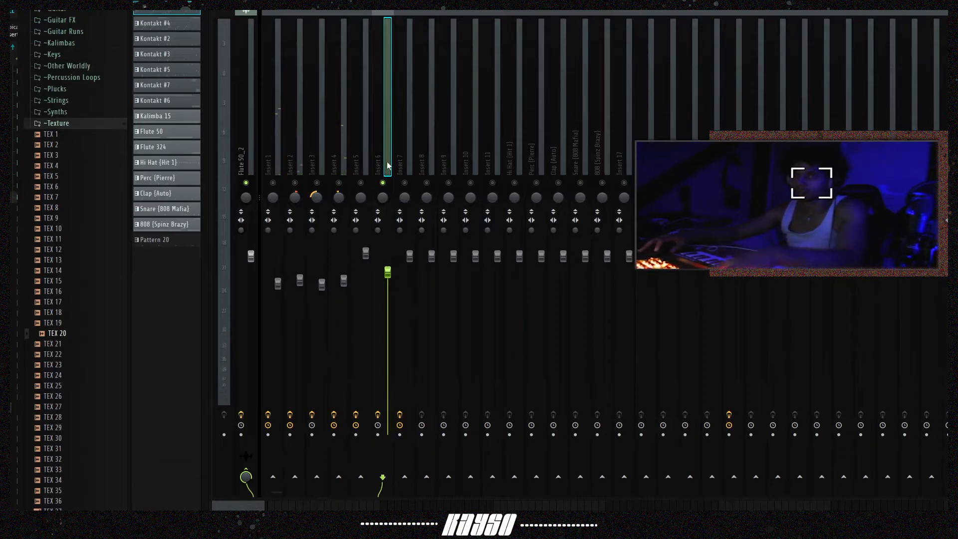
Step: Solo Insert 7, examine its Fruity Parametric EQ 2 and ValhallaVintageVerb, then re-enable all mixer inserts
{"action": "left_click", "coordinate": [405, 164]}
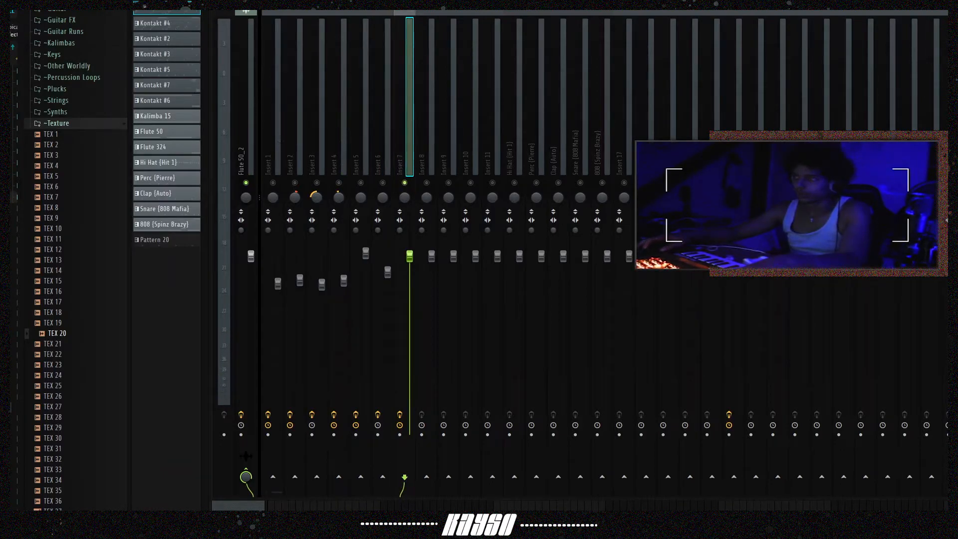
{"action": "left_click", "coordinate": [951, 40]}
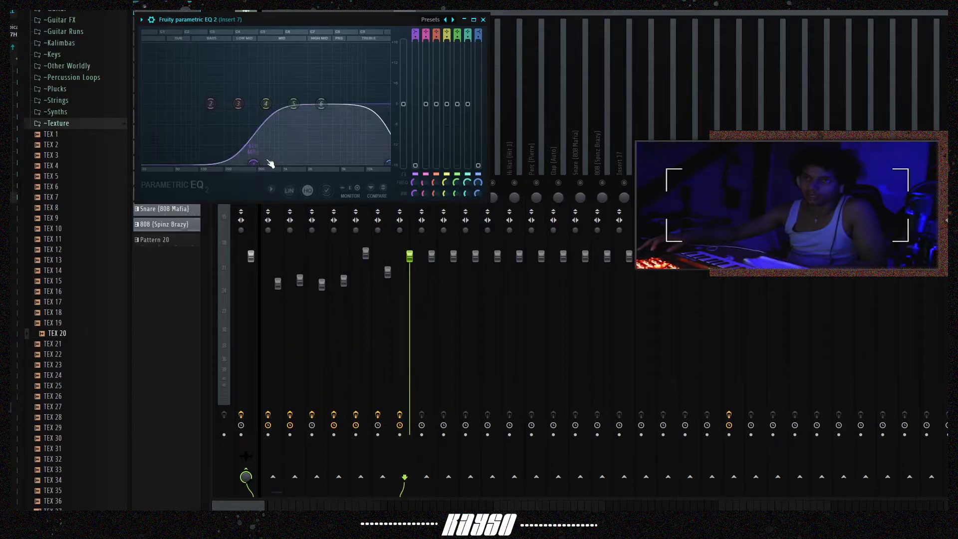
{"action": "left_click", "coordinate": [483, 20]}
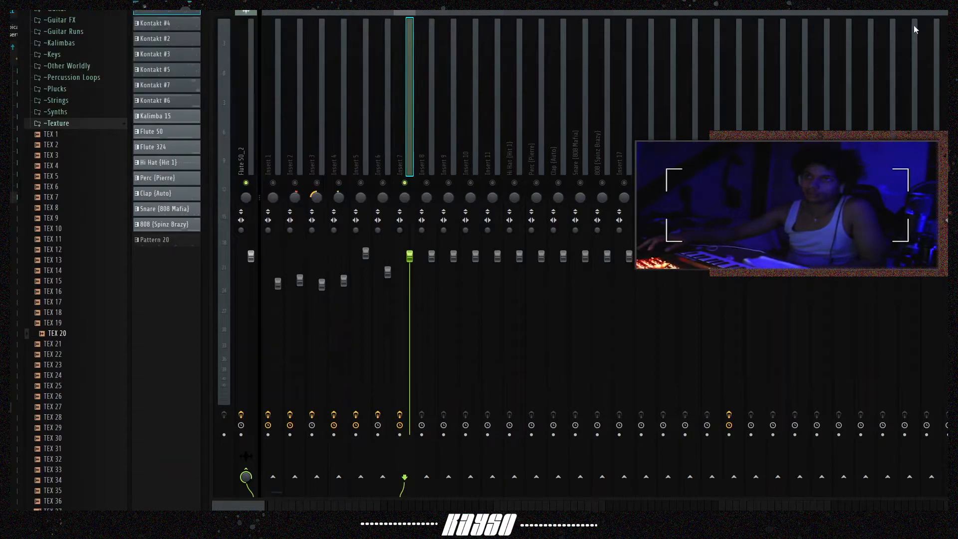
{"action": "left_click", "coordinate": [5, 150]}
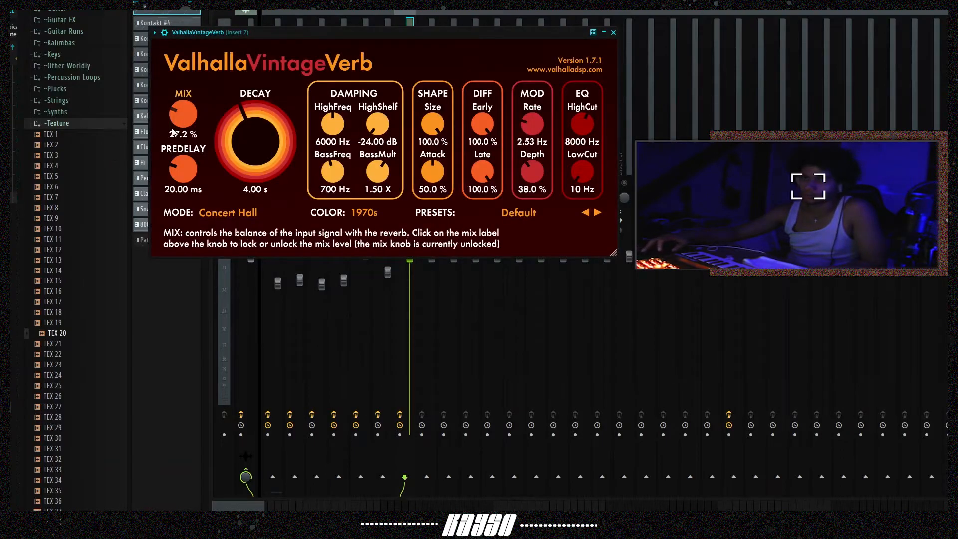
{"action": "left_click", "coordinate": [614, 32]}
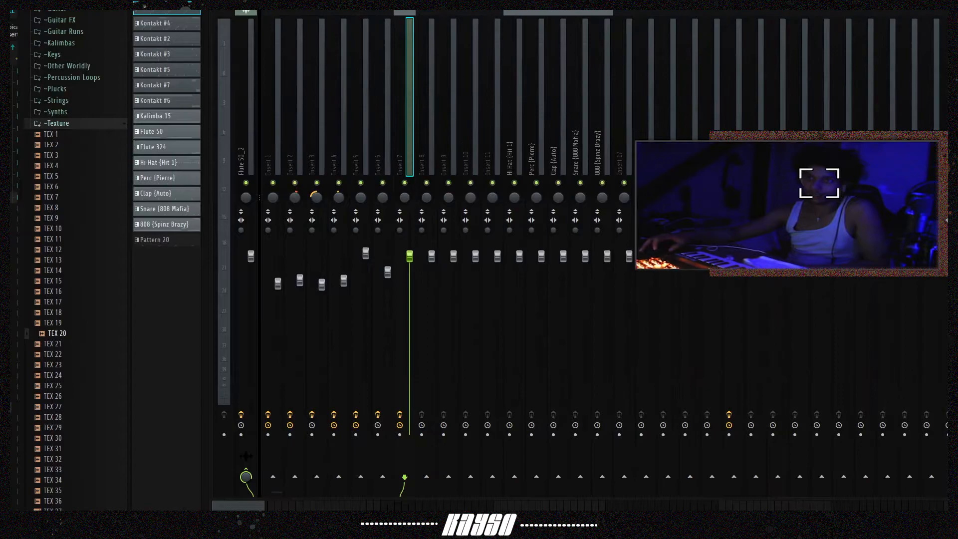
Step: Select the Flute 50_2 mixer track, then solo Track 9 in the playlist and enable Track 8 alongside it
{"action": "left_click", "coordinate": [470, 4]}
{"action": "left_click_drag", "start_coordinate": [444, 3], "coordinate": [716, 4]}
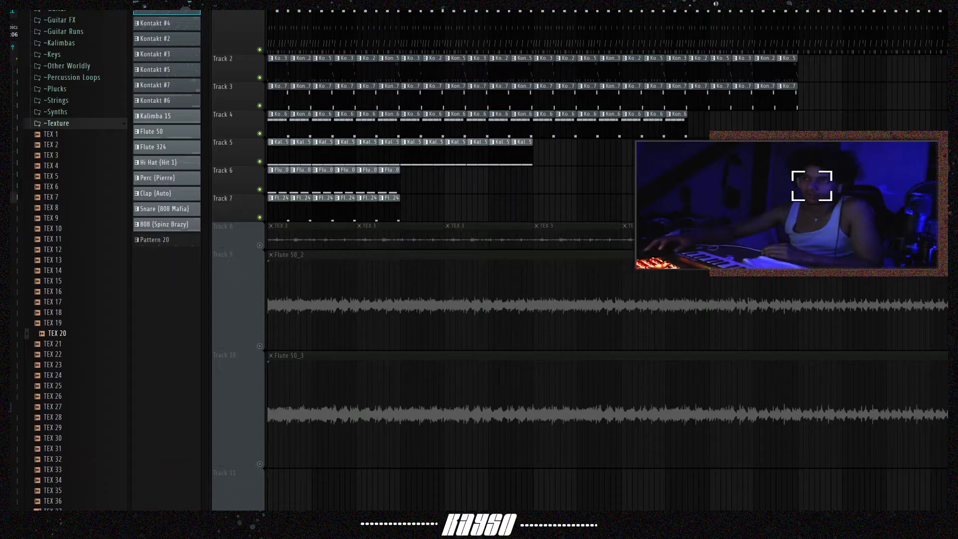
{"action": "key", "text": "F9"}
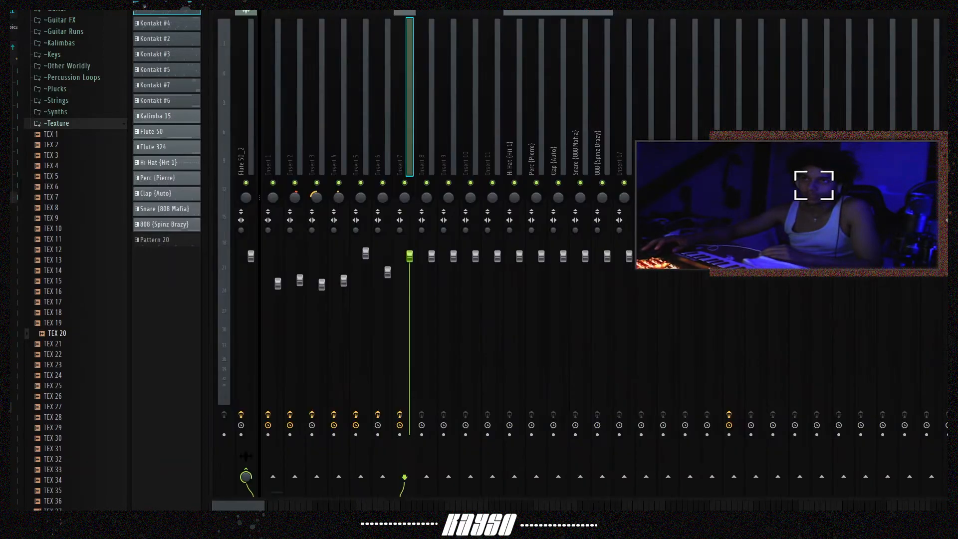
{"action": "left_click", "coordinate": [252, 85]}
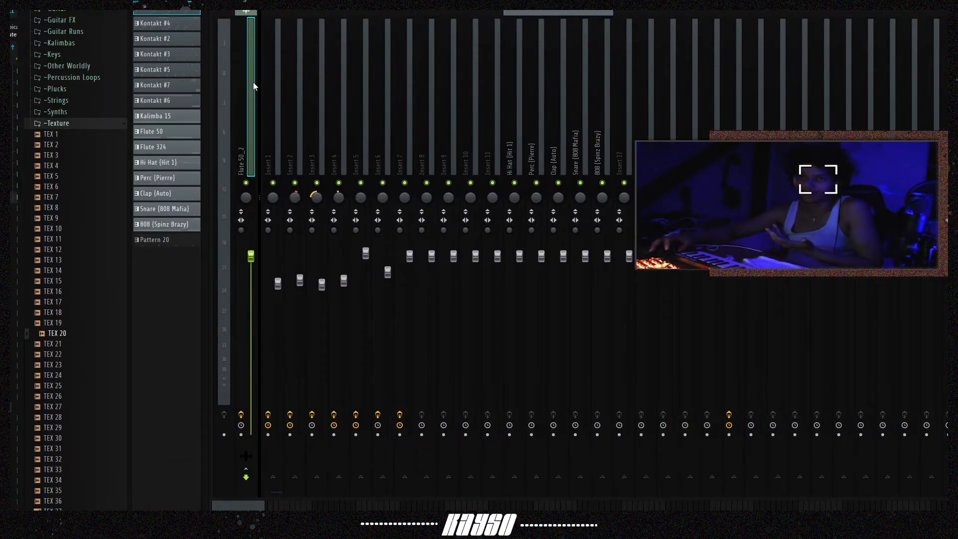
{"action": "key", "text": "F9"}
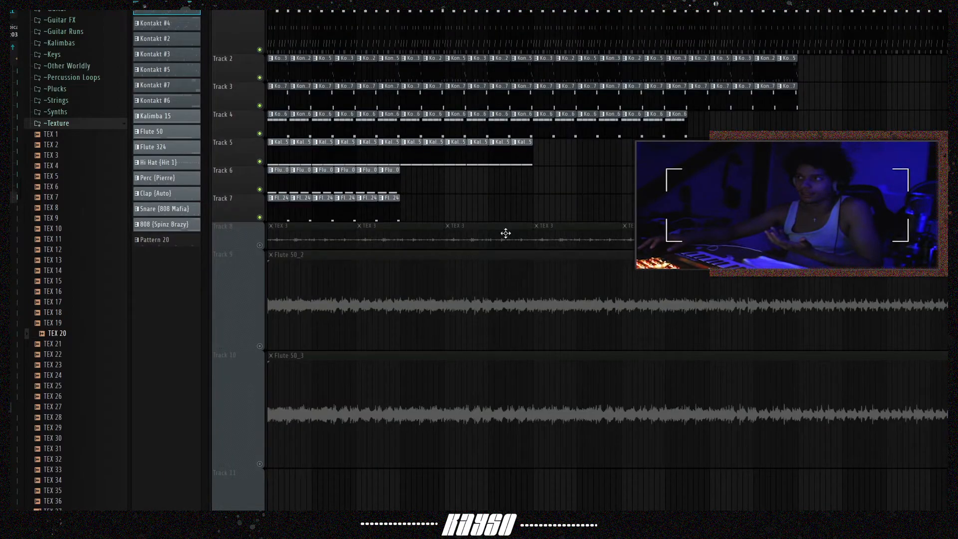
{"action": "right_click", "coordinate": [260, 346]}
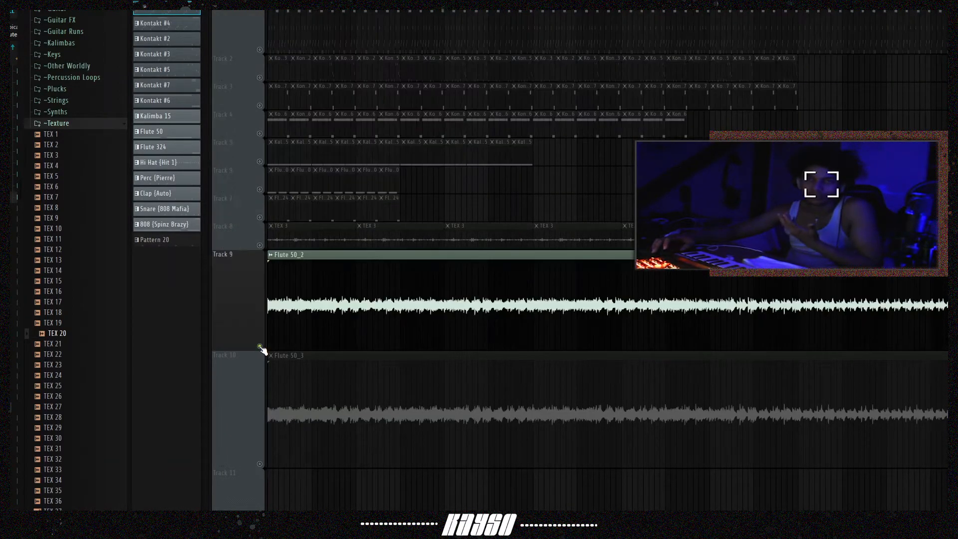
{"action": "left_click", "coordinate": [259, 245]}
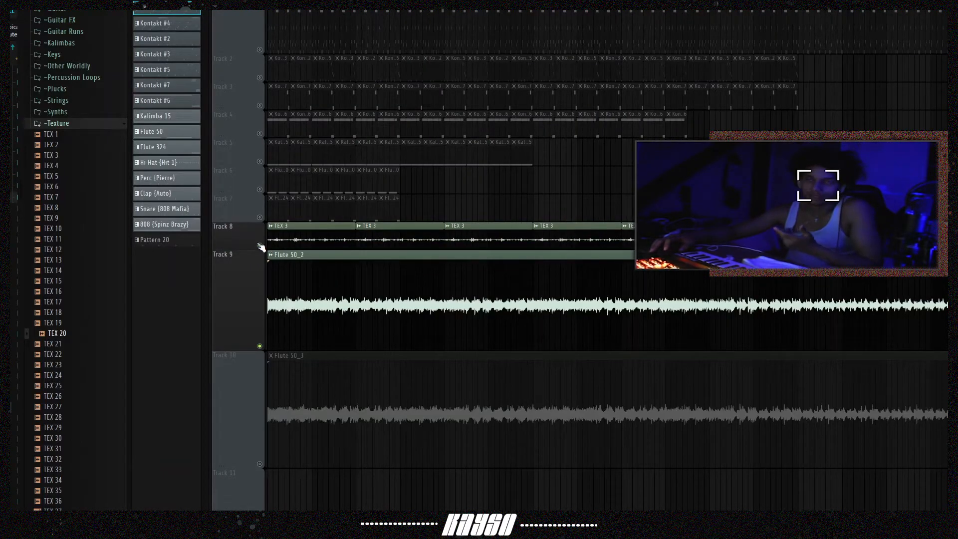
Step: Open the TEX 3 clip's sample settings from Track 8, turn its volume down and play it back
{"action": "left_click", "coordinate": [295, 242]}
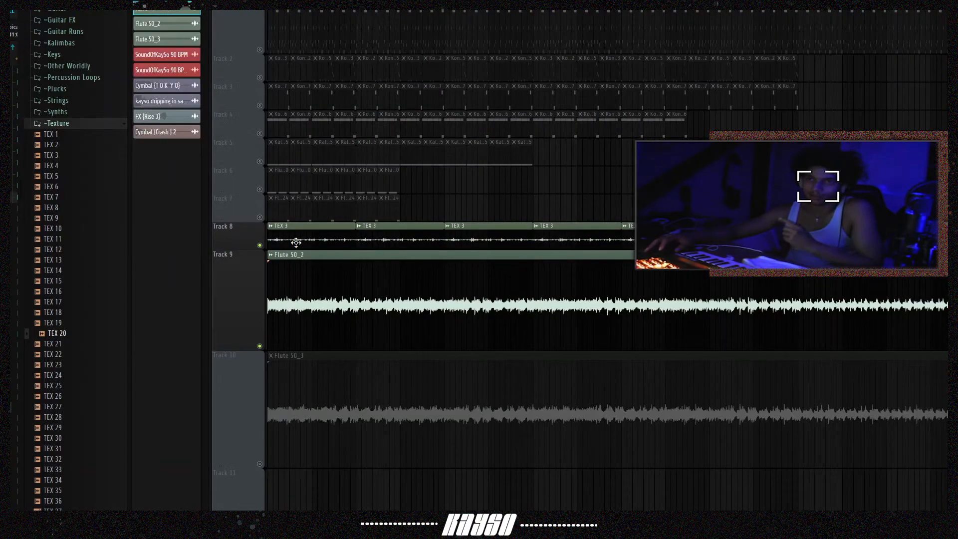
{"action": "double_click", "coordinate": [295, 243]}
{"action": "left_click_drag", "start_coordinate": [604, 73], "coordinate": [603, 52]}
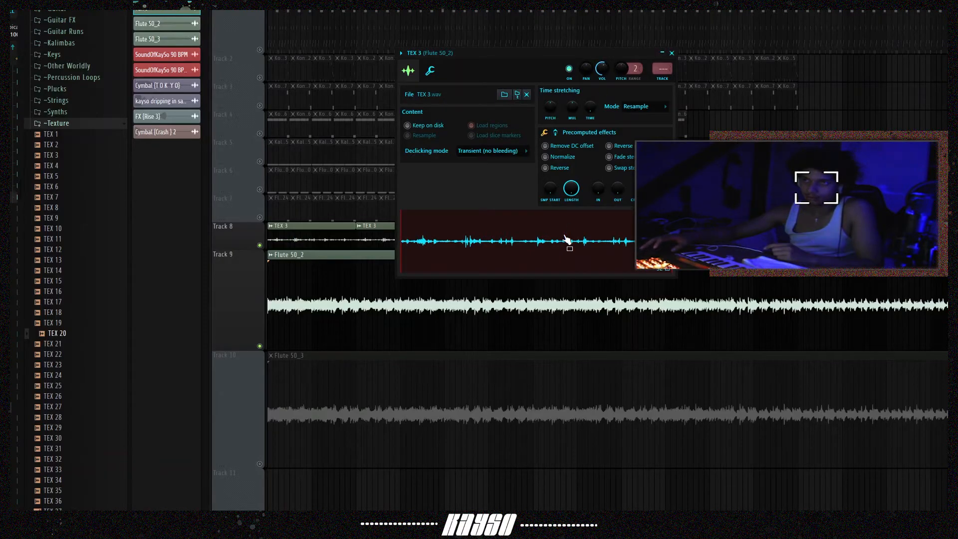
{"action": "scroll", "coordinate": [602, 71], "scroll_direction": "down", "scroll_amount": 8}
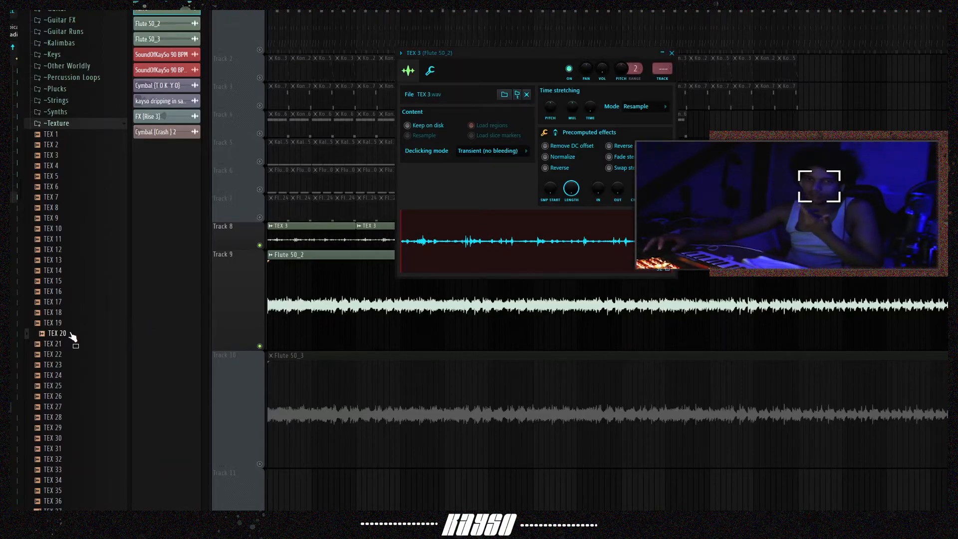
{"action": "key", "text": "space"}
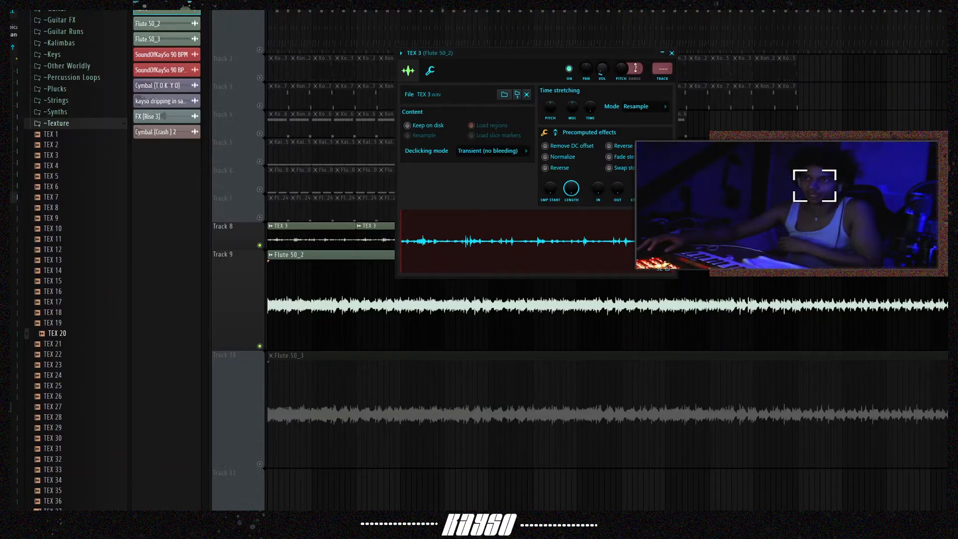
{"action": "left_click", "coordinate": [671, 52]}
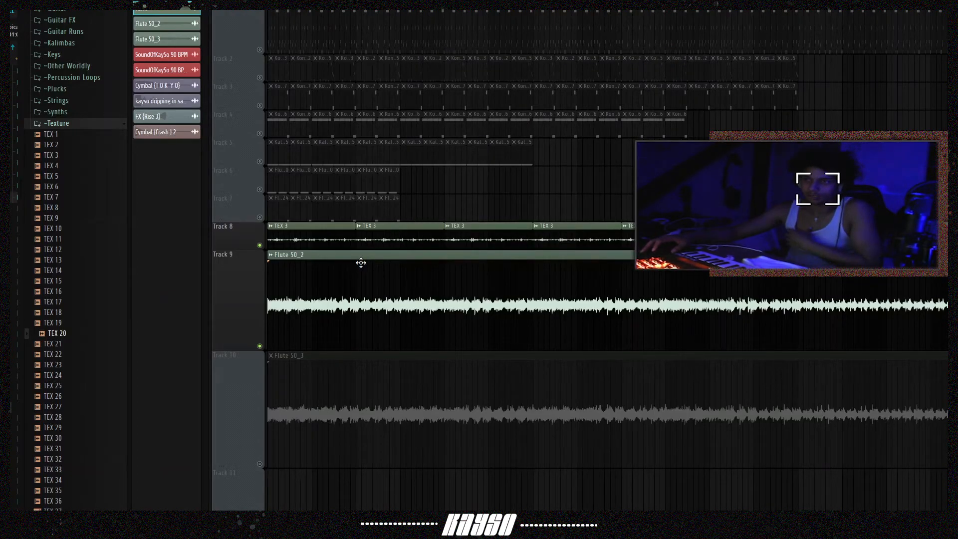
Step: Open the Flute 50_2 clip's sample settings from Track 9 to examine them, then close them
{"action": "double_click", "coordinate": [361, 262]}
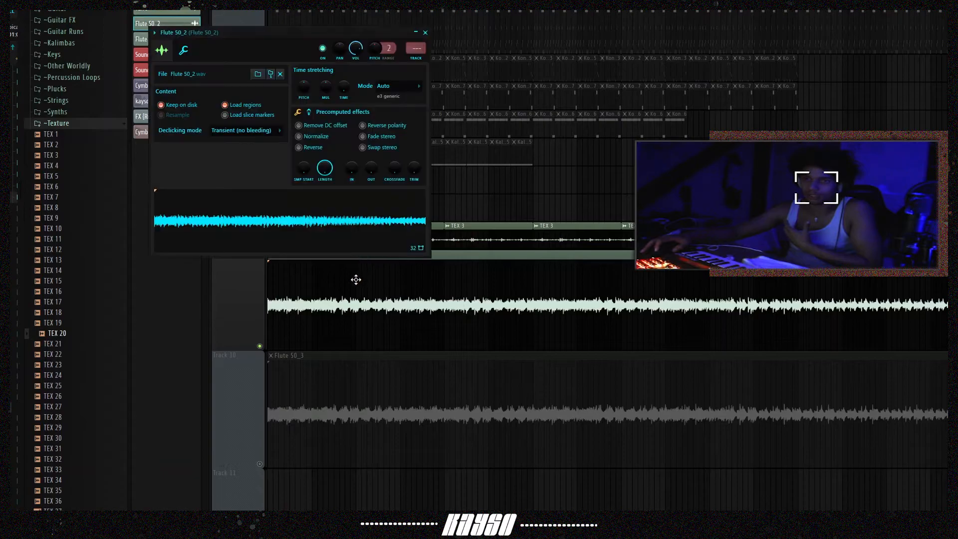
{"action": "left_click", "coordinate": [425, 33]}
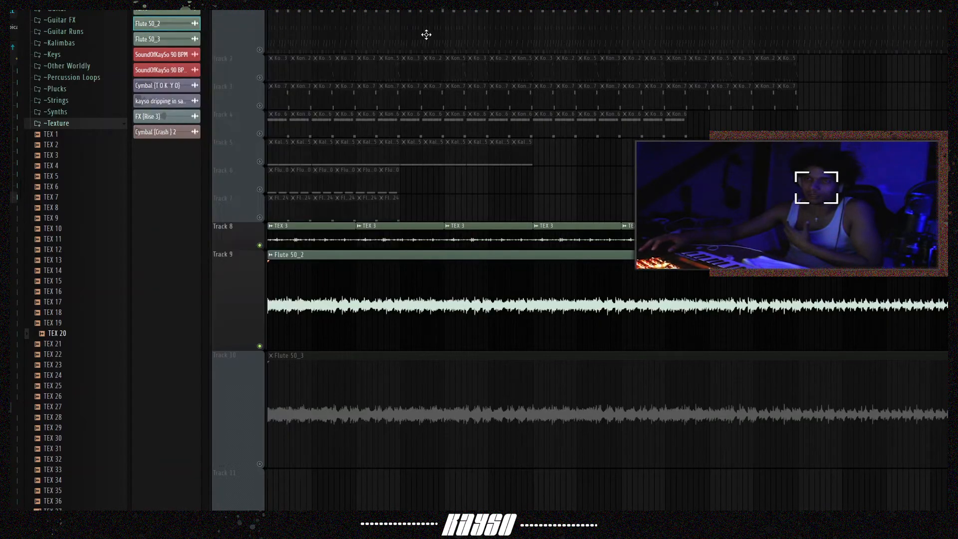
{"action": "double_click", "coordinate": [390, 278]}
{"action": "left_click", "coordinate": [425, 33]}
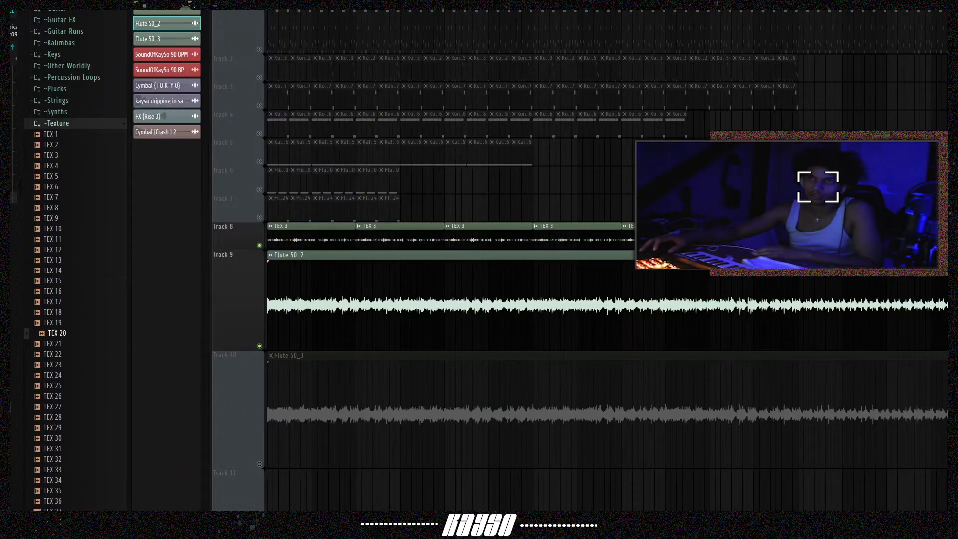
Step: Examine the Fruity Parametric EQ 2, Saturation Knob and Fruity Stereo Shaper on the Flute 50_2 mixer track, then return to the playlist
{"action": "key", "text": "F9"}
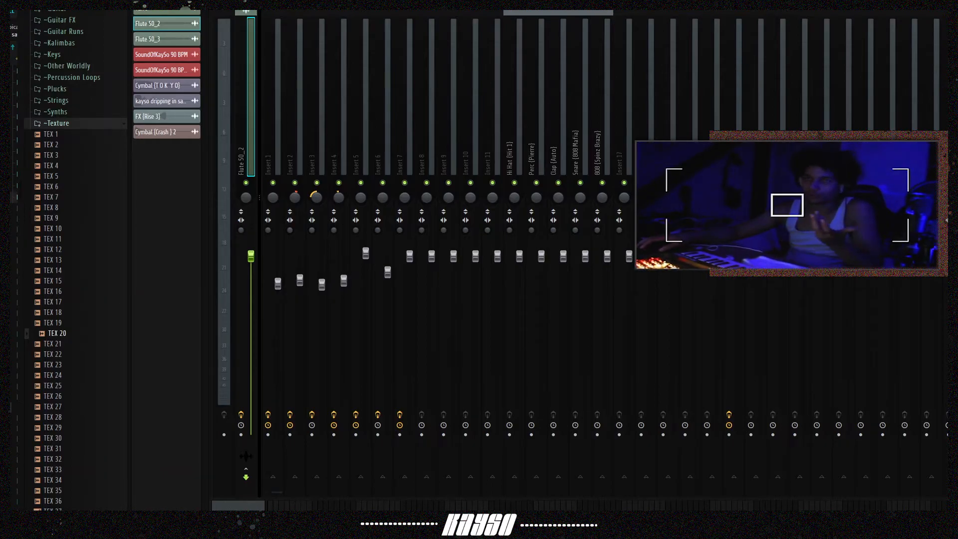
{"action": "left_click", "coordinate": [947, 75]}
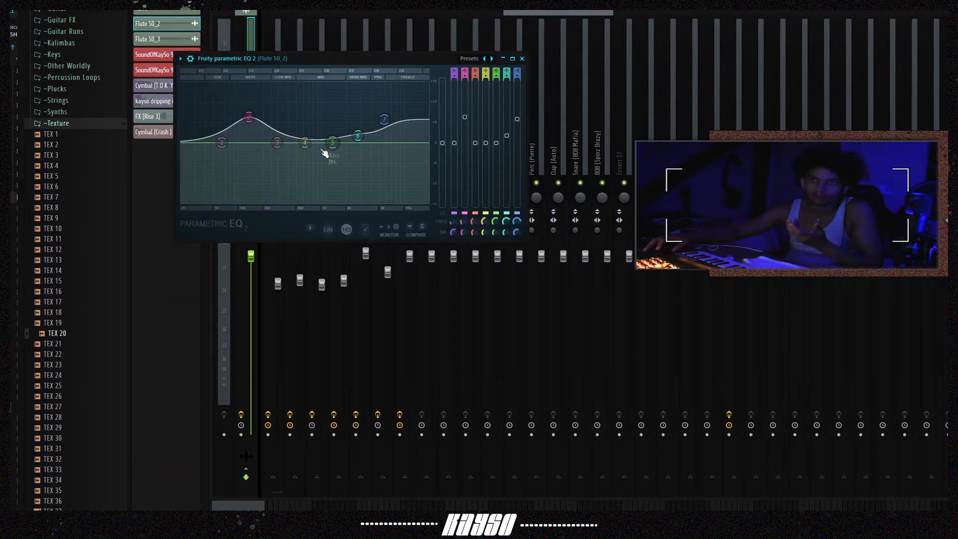
{"action": "left_click", "coordinate": [521, 58]}
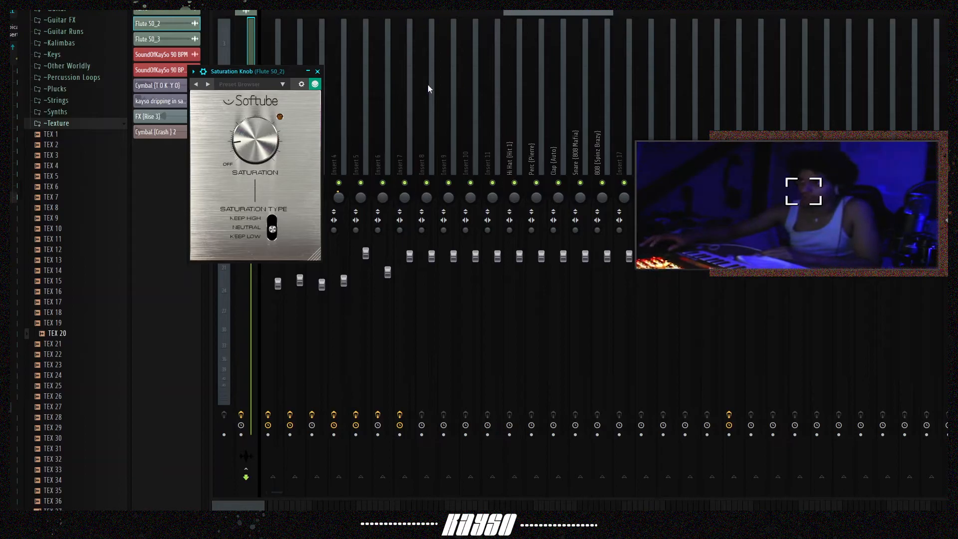
{"action": "left_click", "coordinate": [318, 72]}
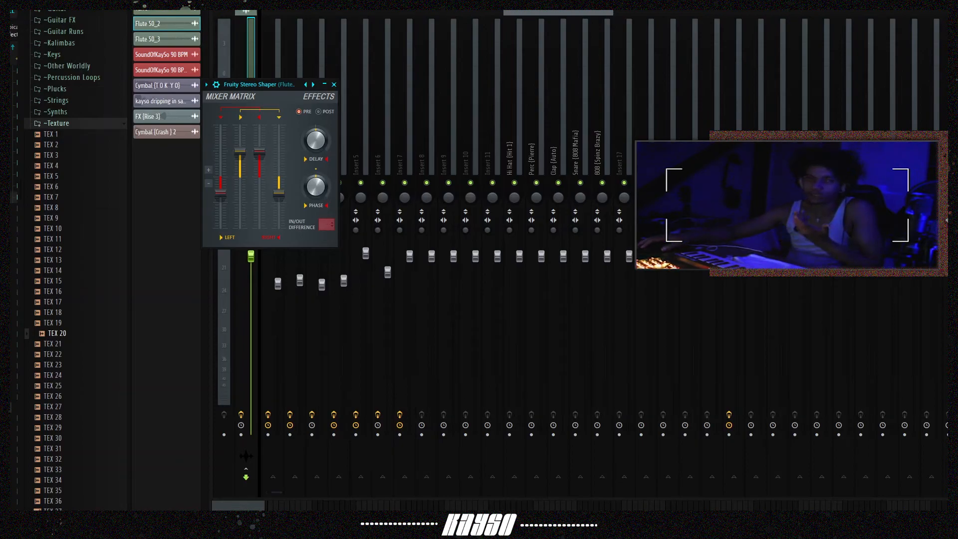
{"action": "key", "text": "F9"}
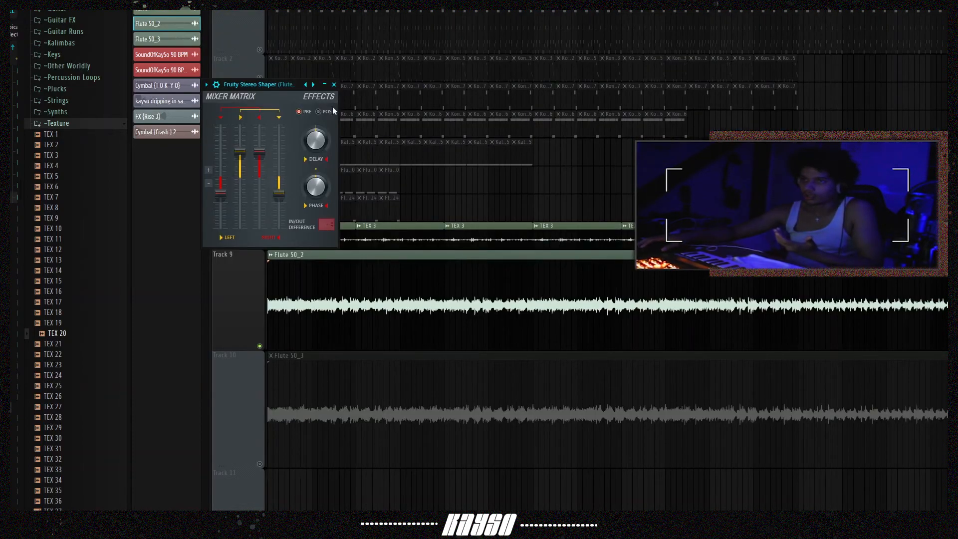
{"action": "left_click", "coordinate": [333, 85]}
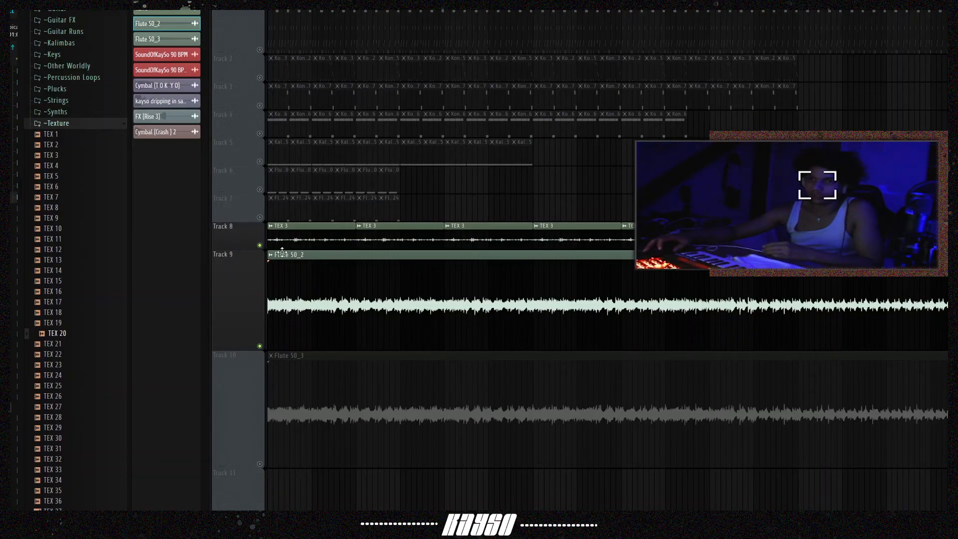